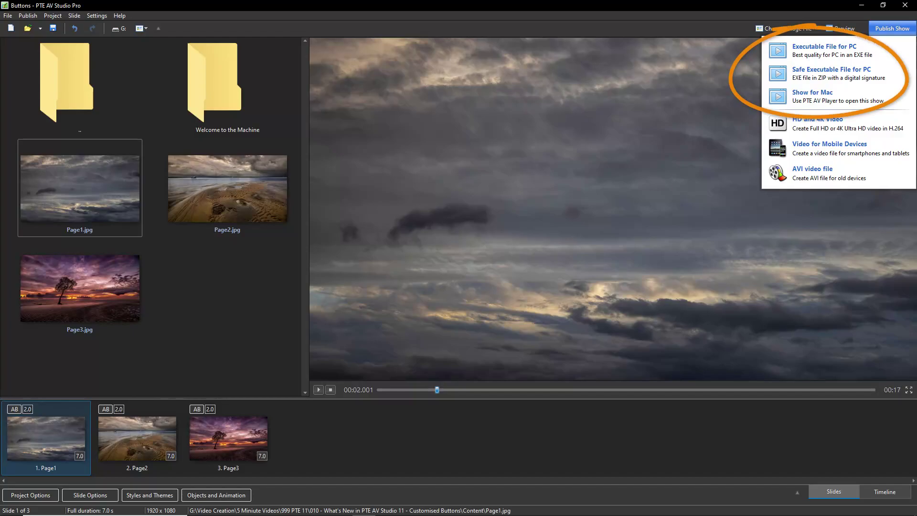
- Dismiss the publishing options and select the cloudy-sky Page1 slide
{"action": "key", "text": "Escape"}
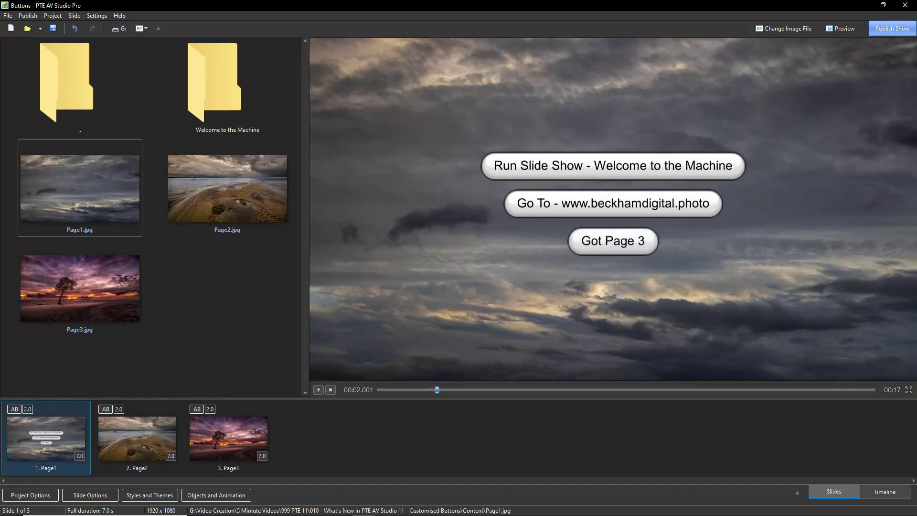
{"action": "left_click", "coordinate": [47, 434]}
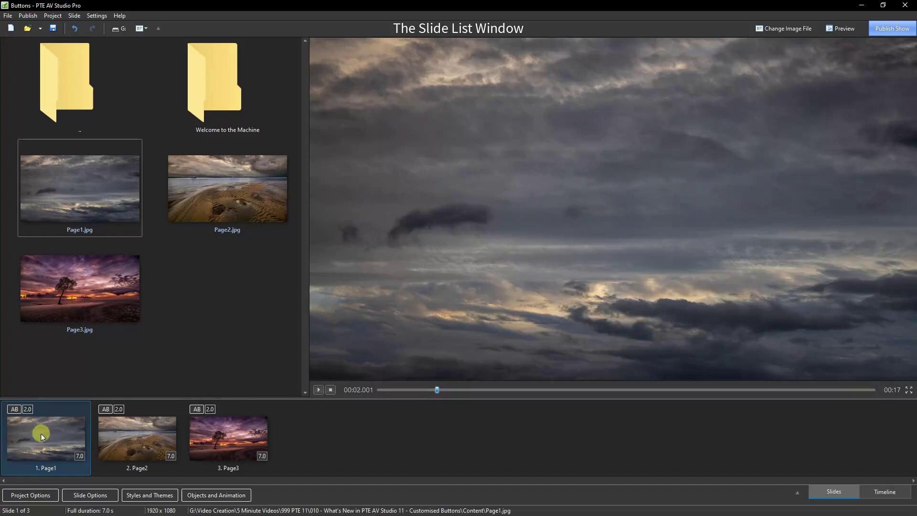
- Open Page1 in Objects and Animation, add a Button object and show its properties
{"action": "left_click", "coordinate": [216, 495]}
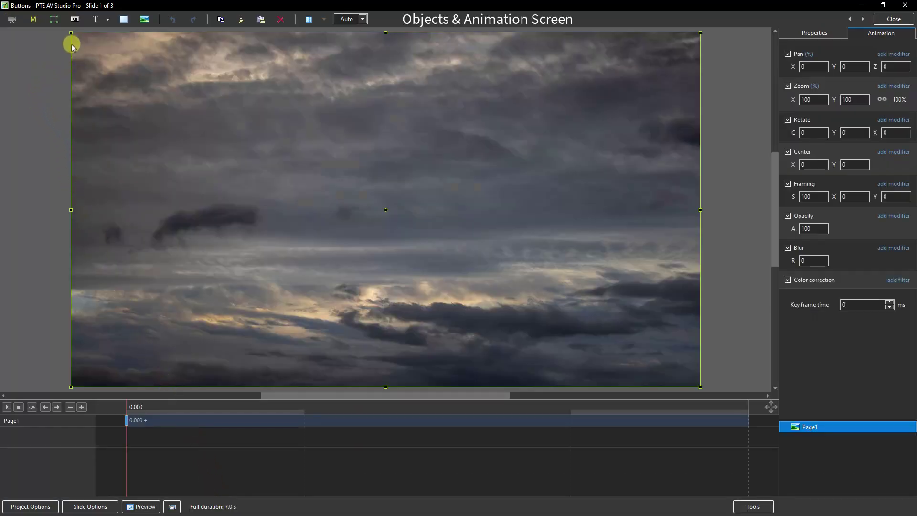
{"action": "left_click", "coordinate": [34, 73]}
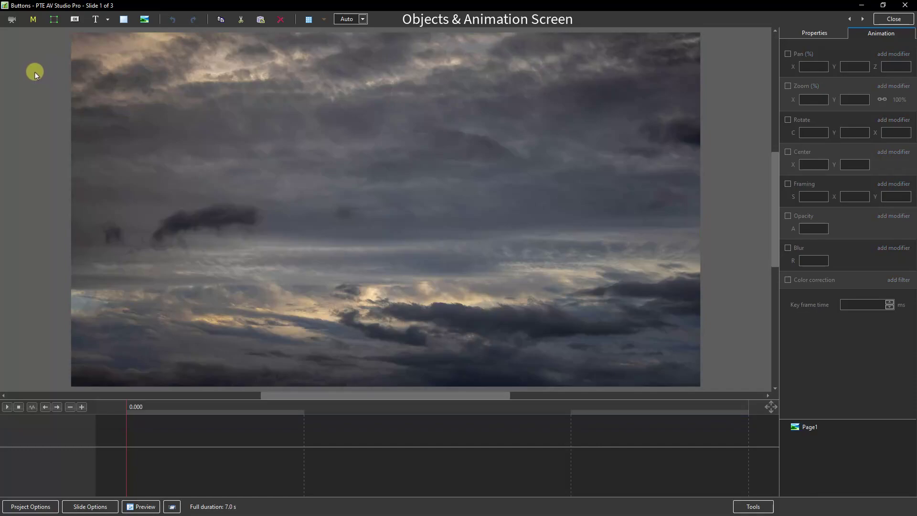
{"action": "left_click", "coordinate": [74, 20]}
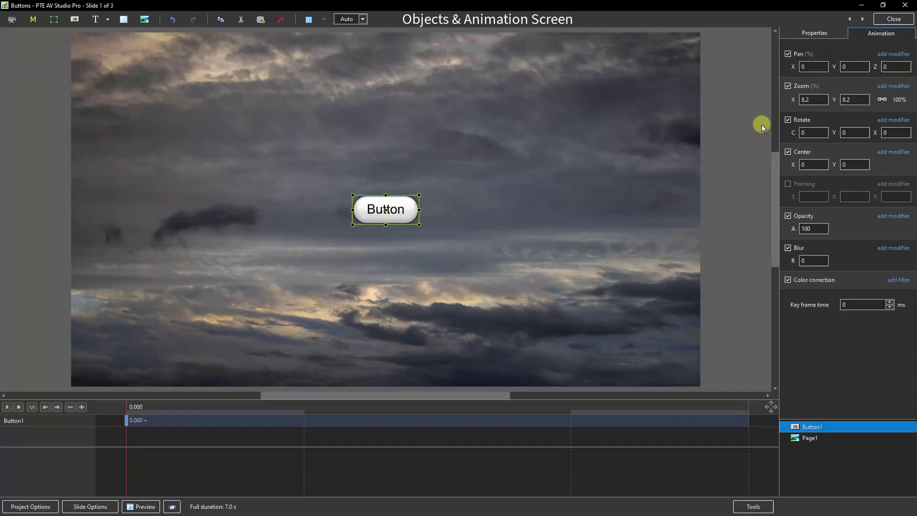
{"action": "left_click", "coordinate": [816, 33]}
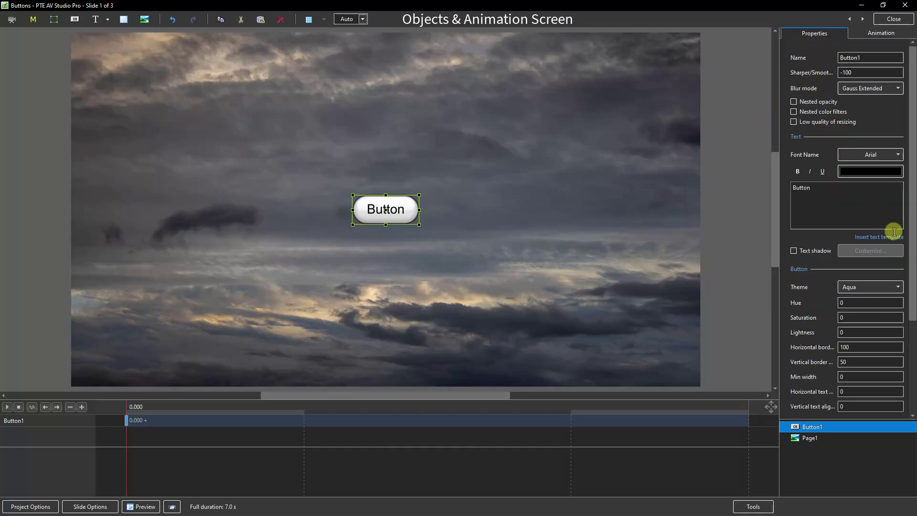
{"action": "left_click_drag", "start_coordinate": [910, 280], "coordinate": [913, 329]}
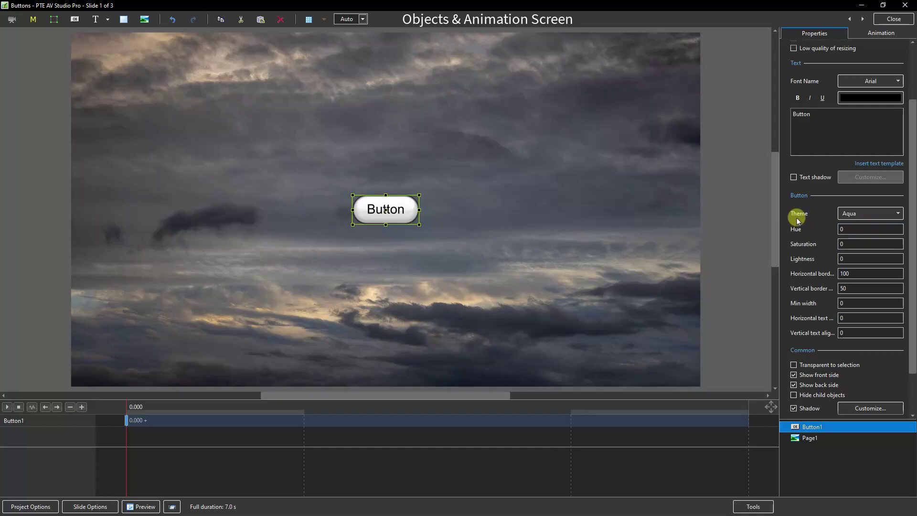
- Set the button theme to Customize and try Horizontal gradient and Single color fills
{"action": "left_click", "coordinate": [900, 213]}
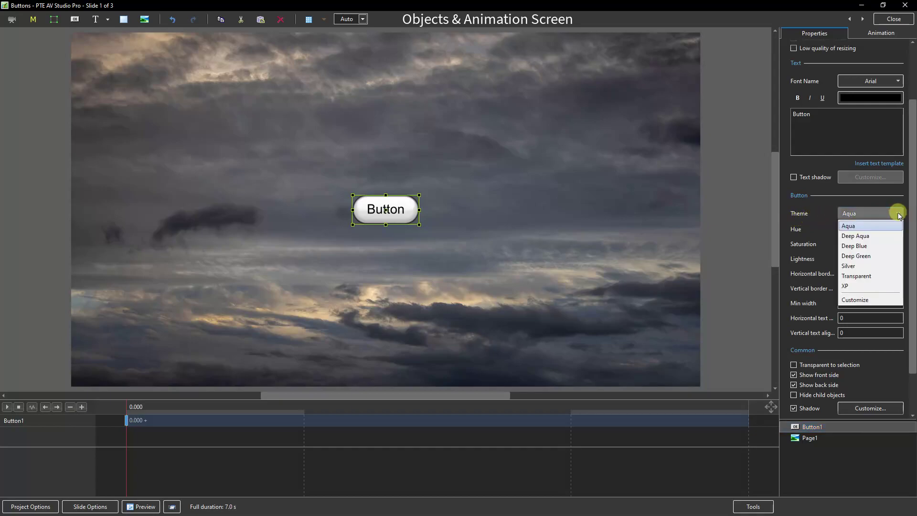
{"action": "left_click", "coordinate": [860, 301]}
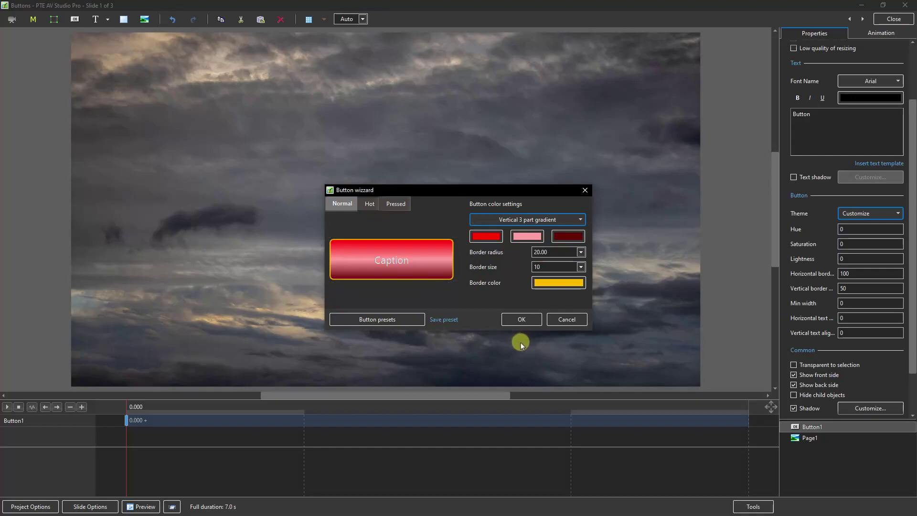
{"action": "left_click", "coordinate": [580, 219]}
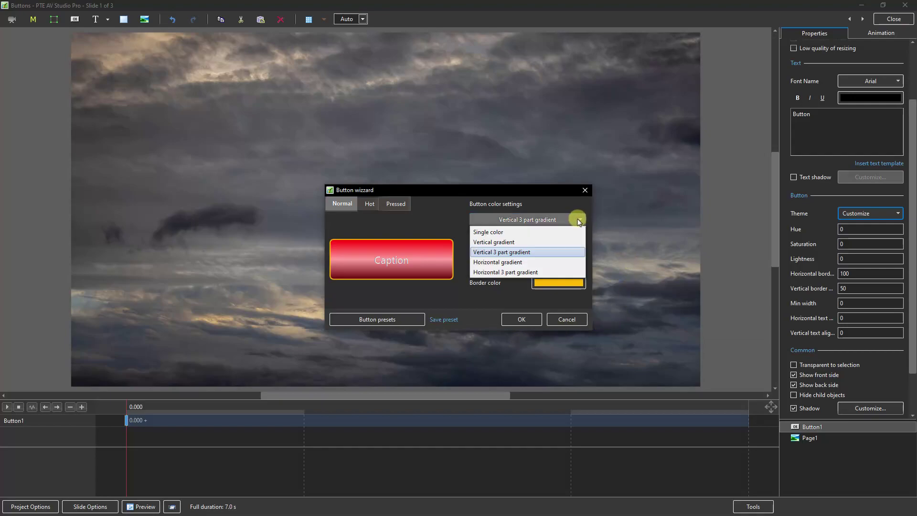
{"action": "left_click", "coordinate": [563, 262]}
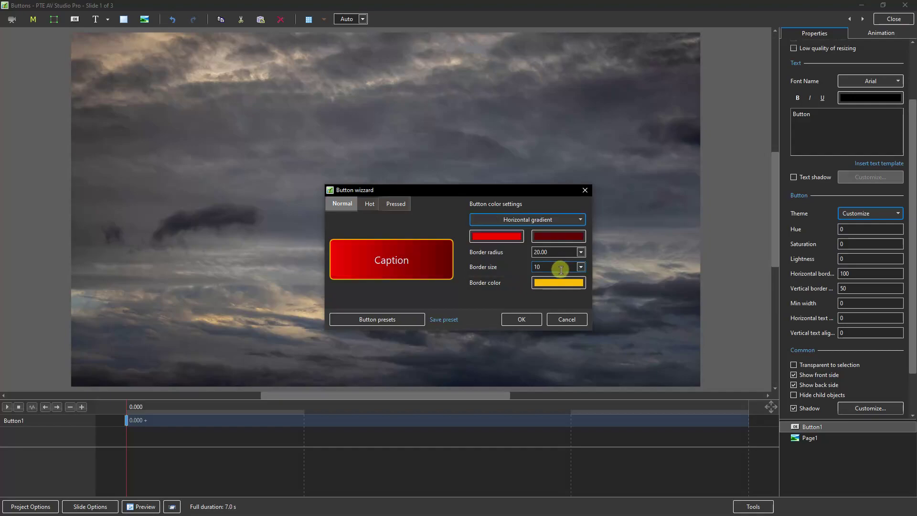
{"action": "left_click", "coordinate": [580, 220]}
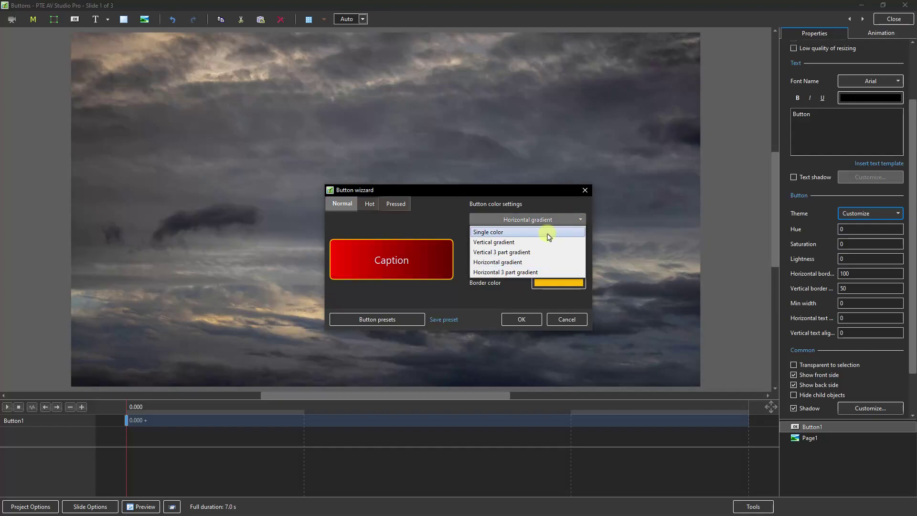
{"action": "left_click", "coordinate": [557, 232]}
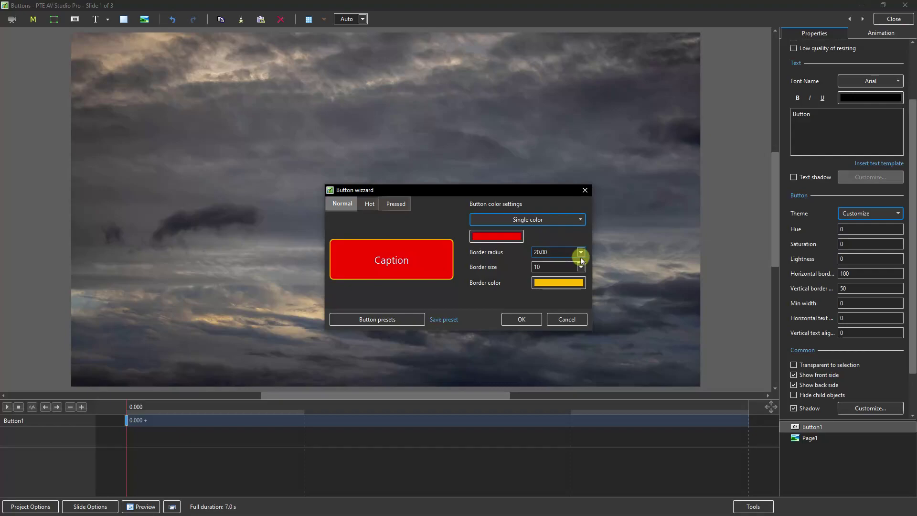
- Settle on a Vertical 3 part gradient fill and check its first red without changing it
{"action": "left_click", "coordinate": [581, 220]}
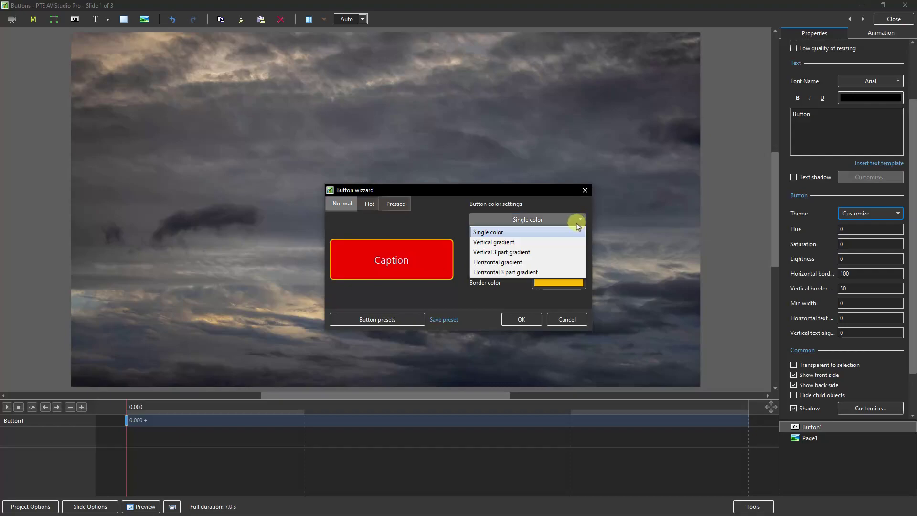
{"action": "left_click", "coordinate": [554, 257]}
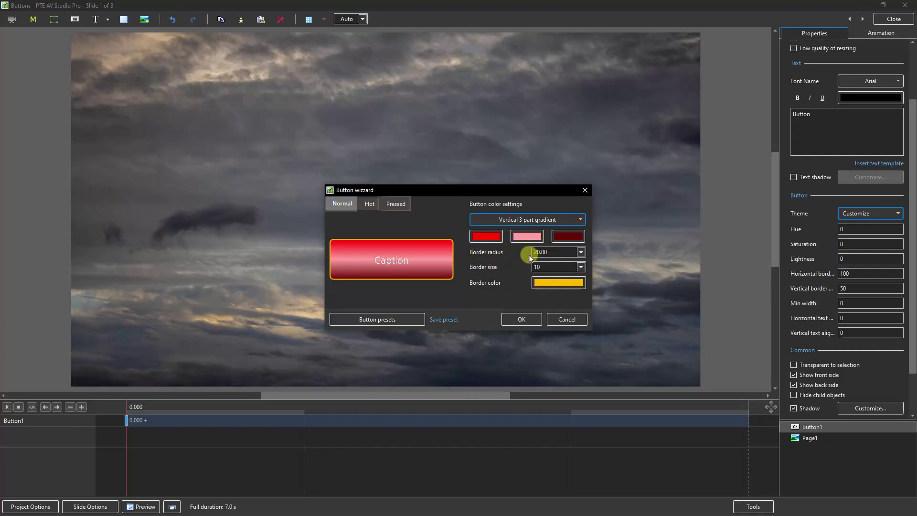
{"action": "left_click", "coordinate": [481, 241]}
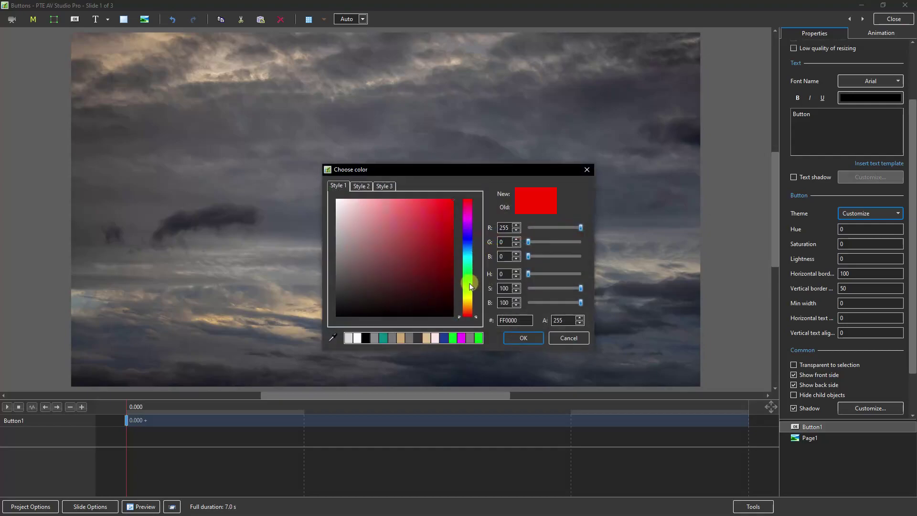
{"action": "left_click", "coordinate": [567, 339]}
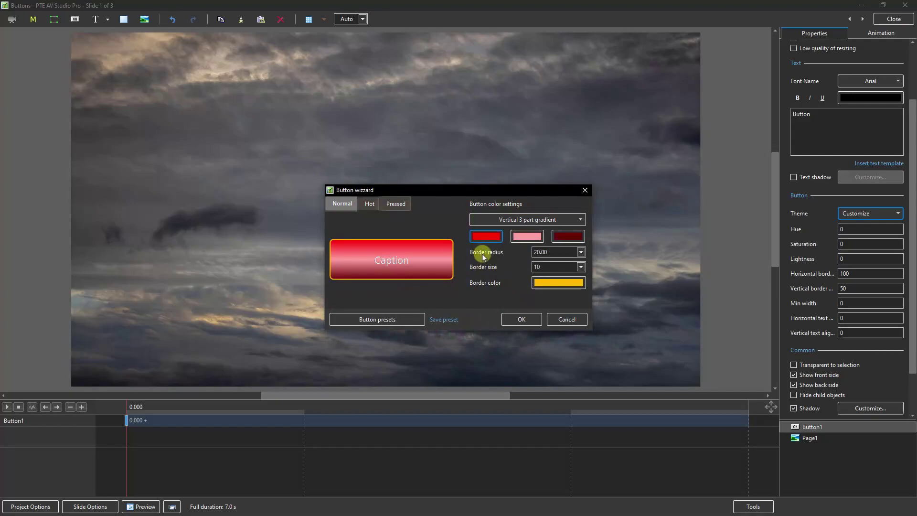
- Set the button's corner border radius to 20
{"action": "left_click", "coordinate": [581, 252]}
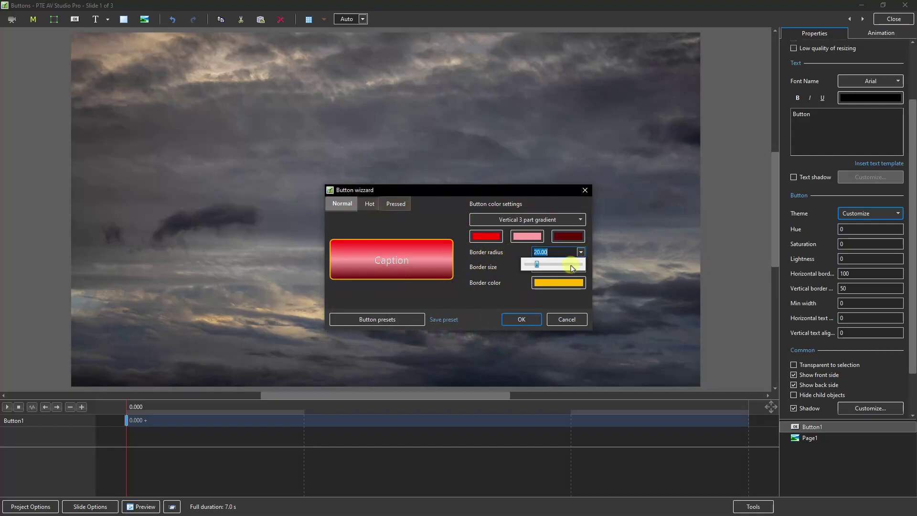
{"action": "left_click_drag", "start_coordinate": [537, 264], "coordinate": [526, 263]}
{"action": "left_click_drag", "start_coordinate": [528, 266], "coordinate": [585, 266]}
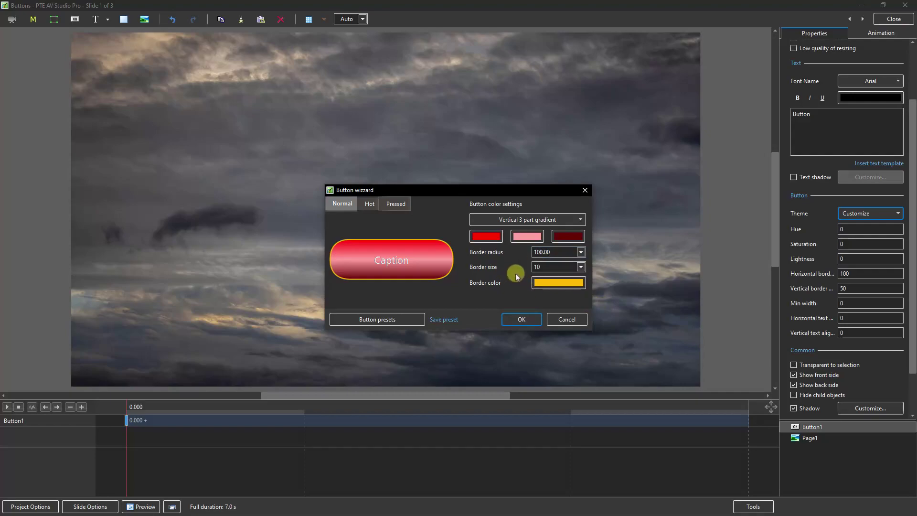
{"action": "left_click", "coordinate": [542, 253]}
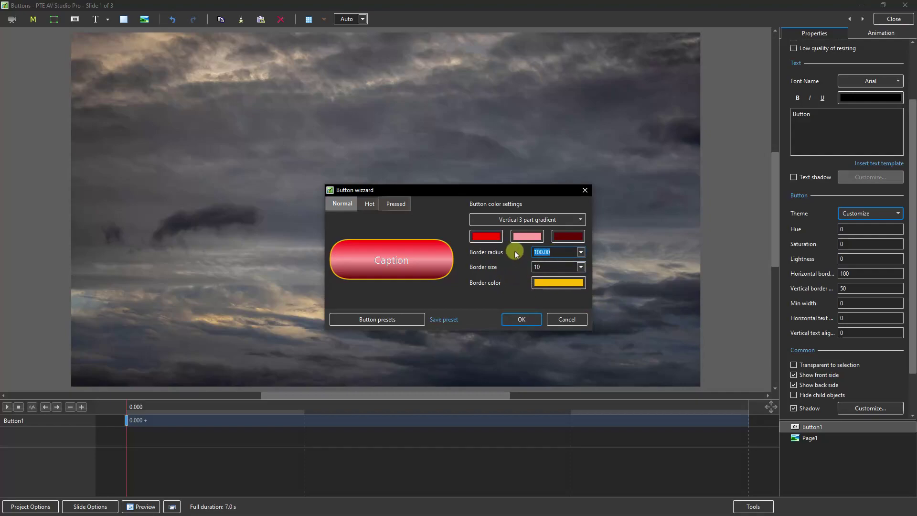
{"action": "type", "text": "20"}
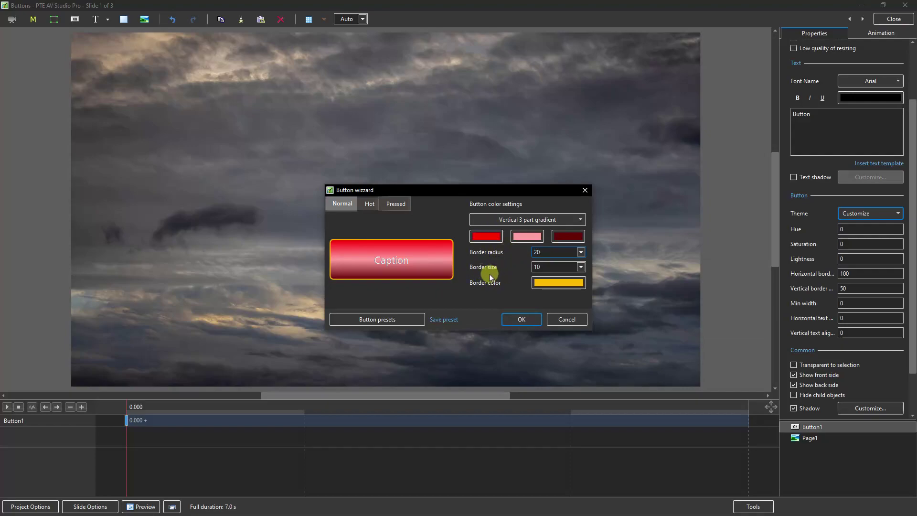
- Set the yellow border size to 10 and bring up the border colour picker
{"action": "left_click", "coordinate": [580, 267]}
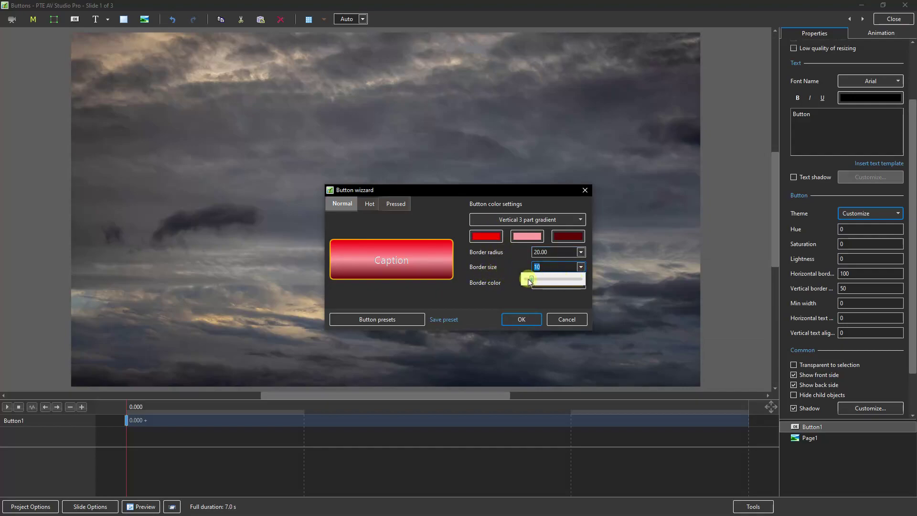
{"action": "mouse_move", "coordinate": [529, 281]}
{"action": "left_mouse_down"}
{"action": "mouse_move", "coordinate": [549, 277]}
{"action": "mouse_move", "coordinate": [535, 280]}
{"action": "left_mouse_up"}
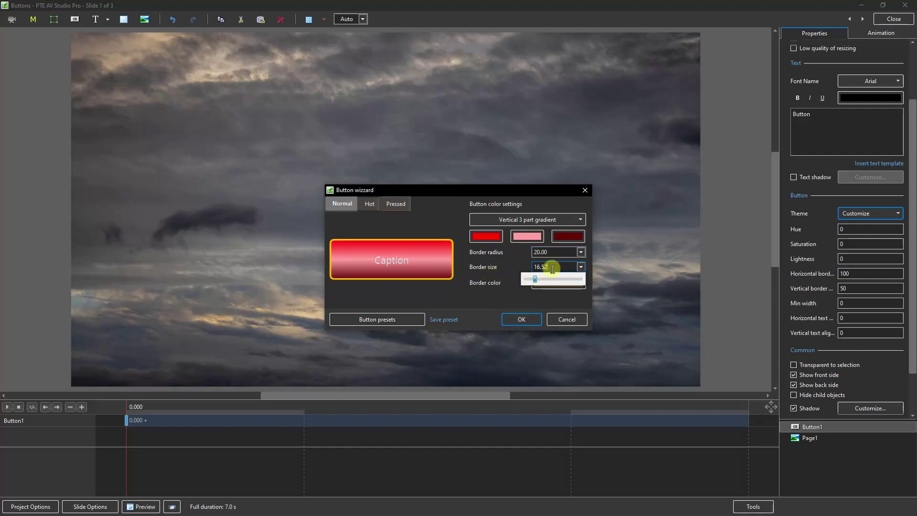
{"action": "double_click", "coordinate": [552, 266]}
{"action": "type", "text": "10"}
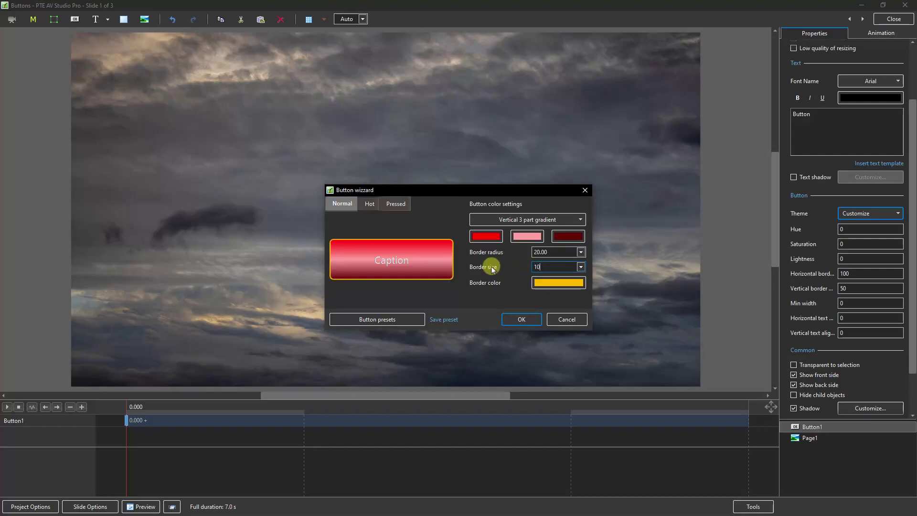
{"action": "left_click", "coordinate": [547, 284]}
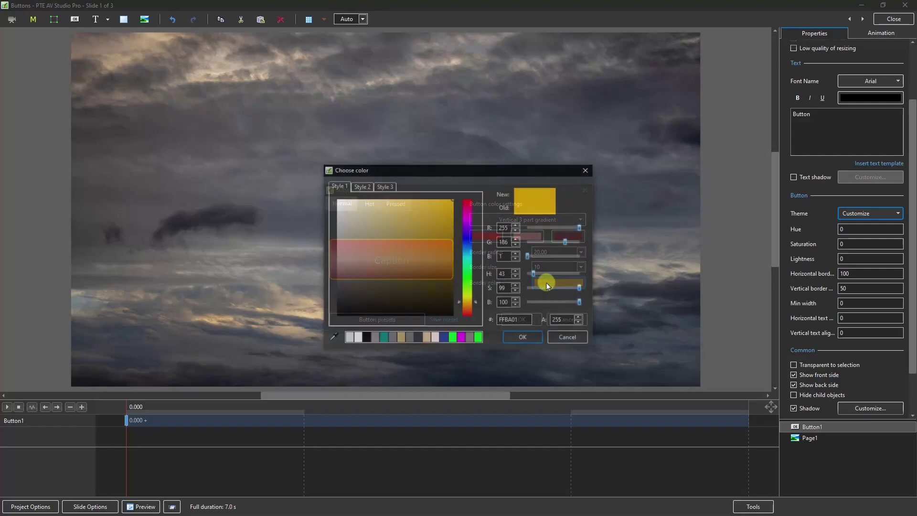
- Keep the yellow border, enable custom colors for the Hot state, then review the Pressed state
{"action": "left_click", "coordinate": [563, 337]}
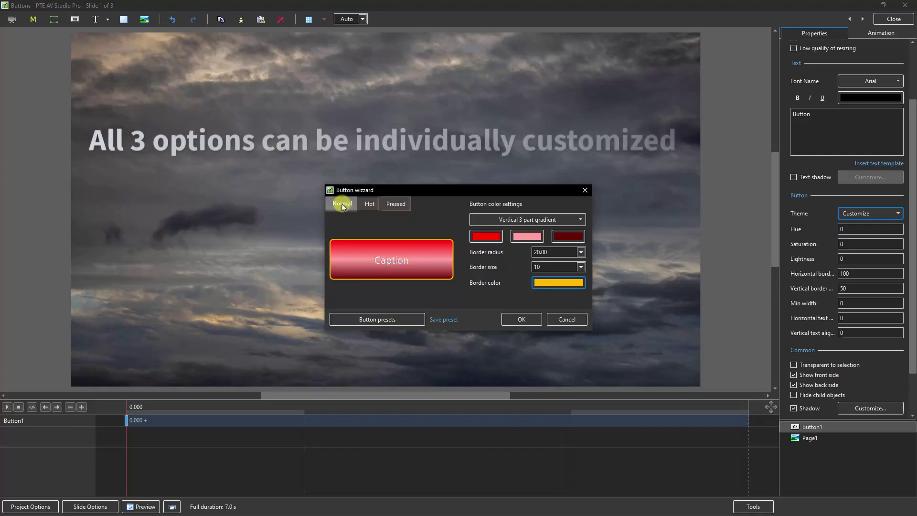
{"action": "left_click", "coordinate": [368, 205]}
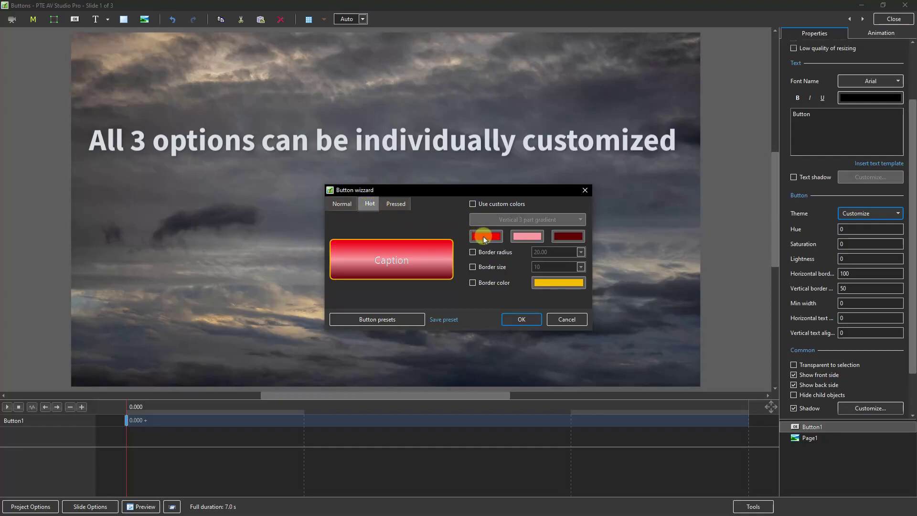
{"action": "left_click", "coordinate": [473, 204]}
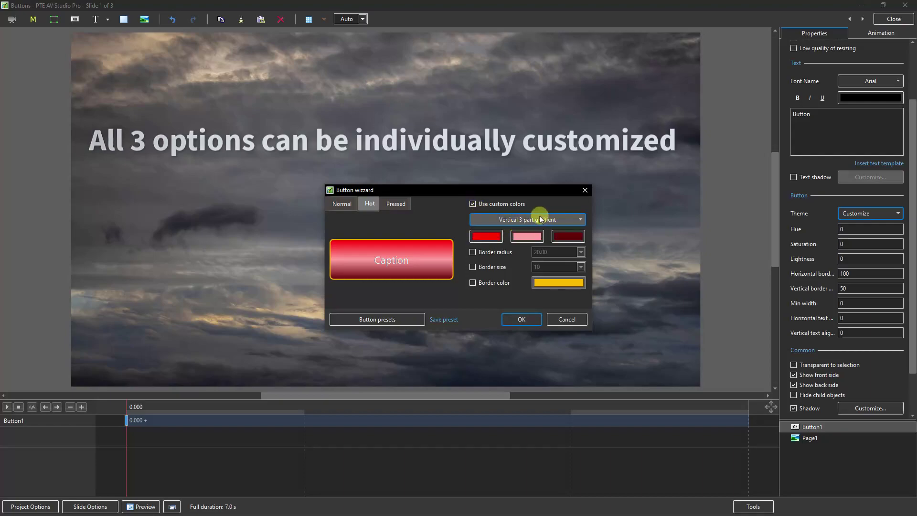
{"action": "left_click", "coordinate": [391, 204]}
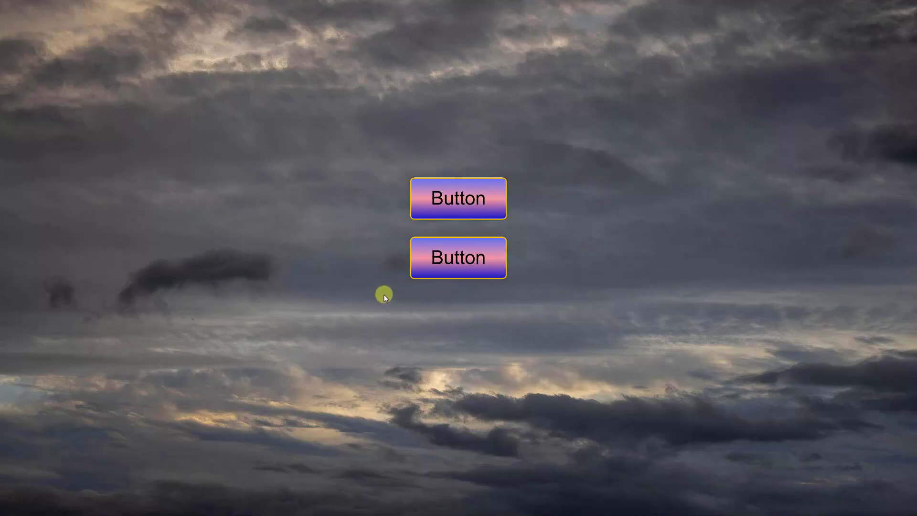
- Click the lower preview button to see its red pressed style and open beckhamdigital.photo
{"action": "left_click", "coordinate": [454, 259]}
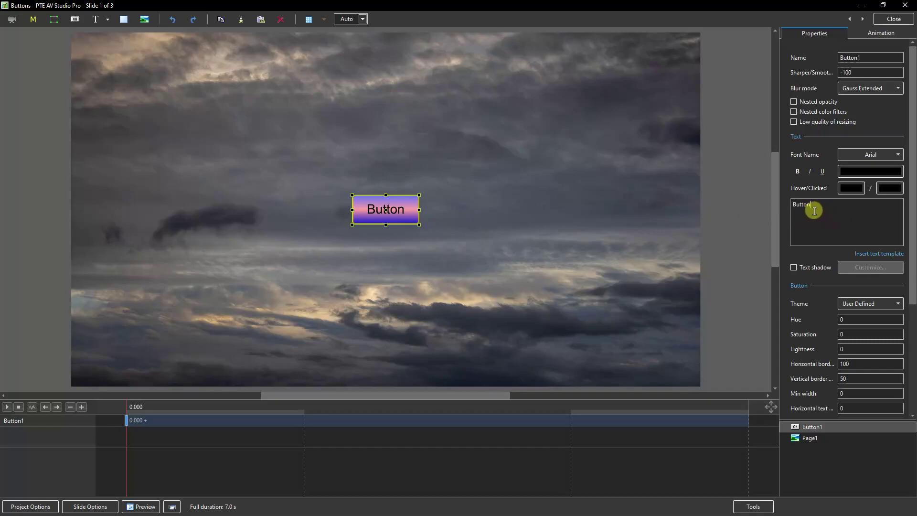
- Replace the caption 'Button' with 'Open Web Page'
{"action": "left_click_drag", "start_coordinate": [814, 204], "coordinate": [791, 205]}
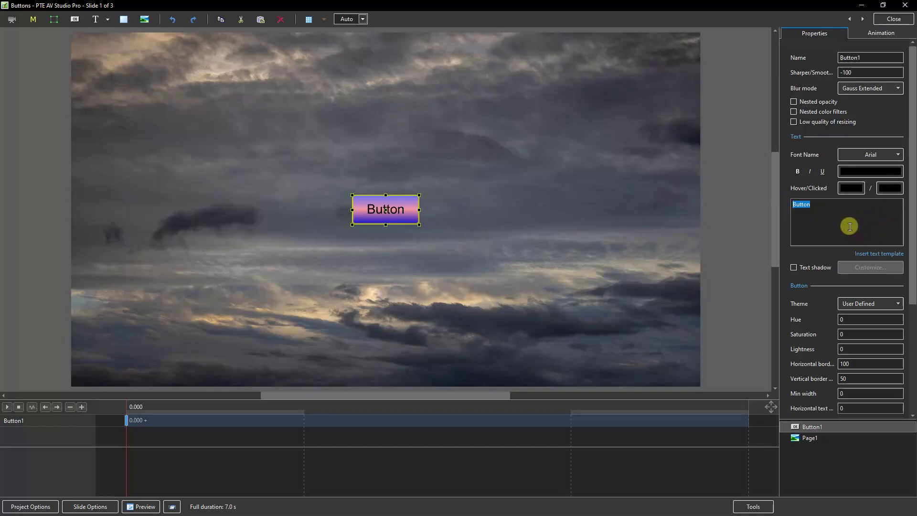
{"action": "type", "text": "Open W"}
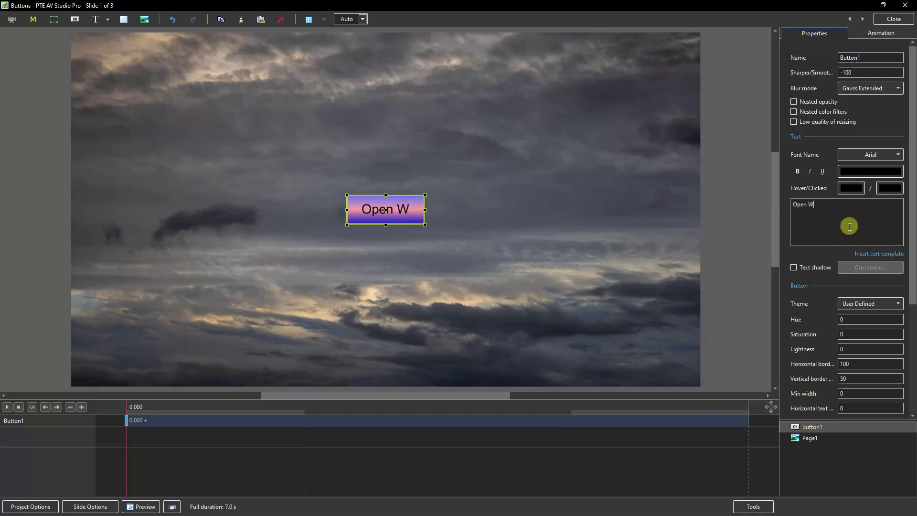
{"action": "type", "text": "eb Page"}
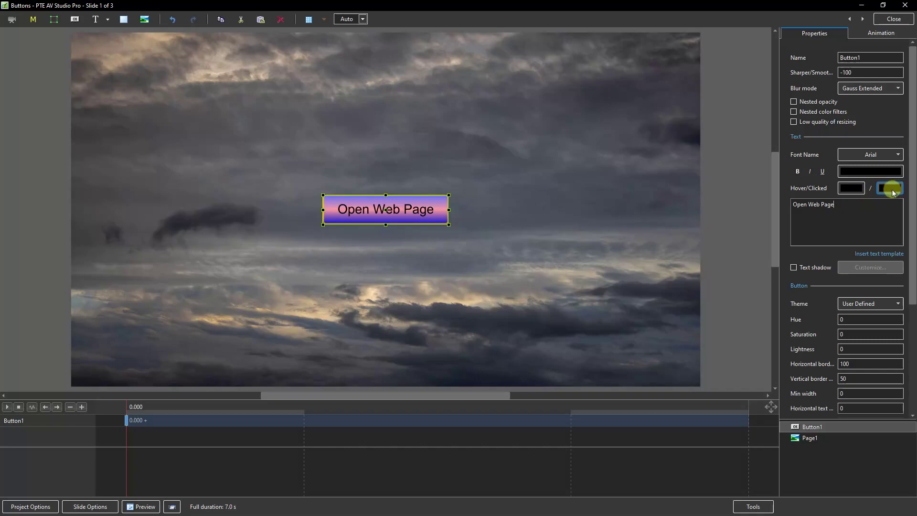
- Switch the theme to Customize and save the button style as a named user preset
{"action": "left_click", "coordinate": [891, 308]}
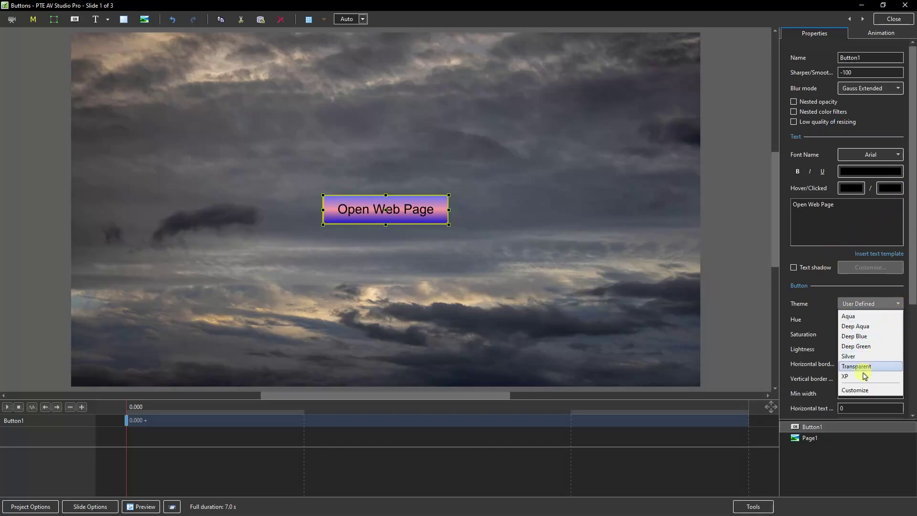
{"action": "left_click", "coordinate": [855, 390]}
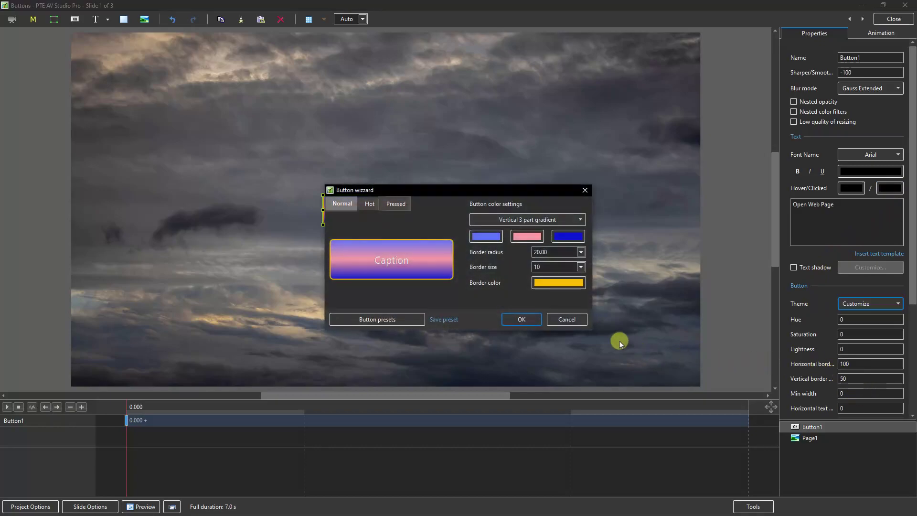
{"action": "left_click", "coordinate": [440, 319]}
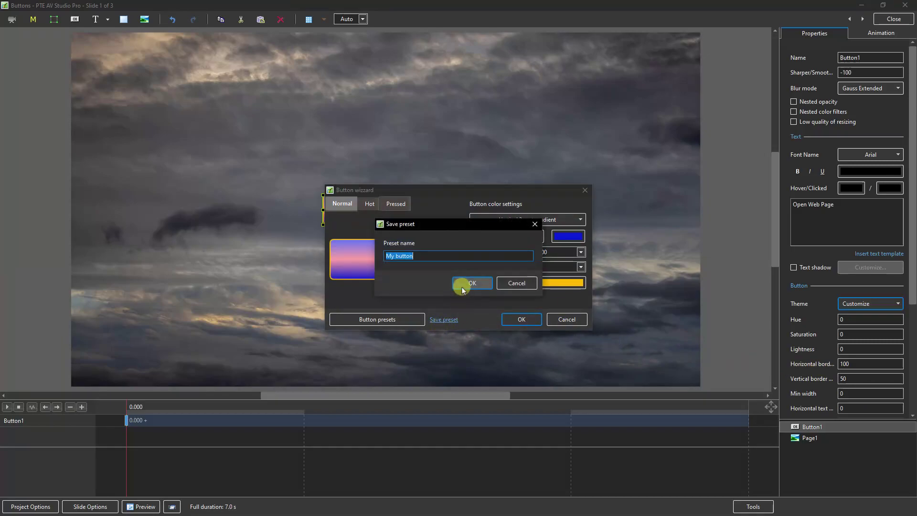
{"action": "type", "text": "Barrys"}
{"action": "left_click", "coordinate": [466, 283]}
- Keep the style changes and delete the Open Web Page button
{"action": "left_click", "coordinate": [523, 319]}
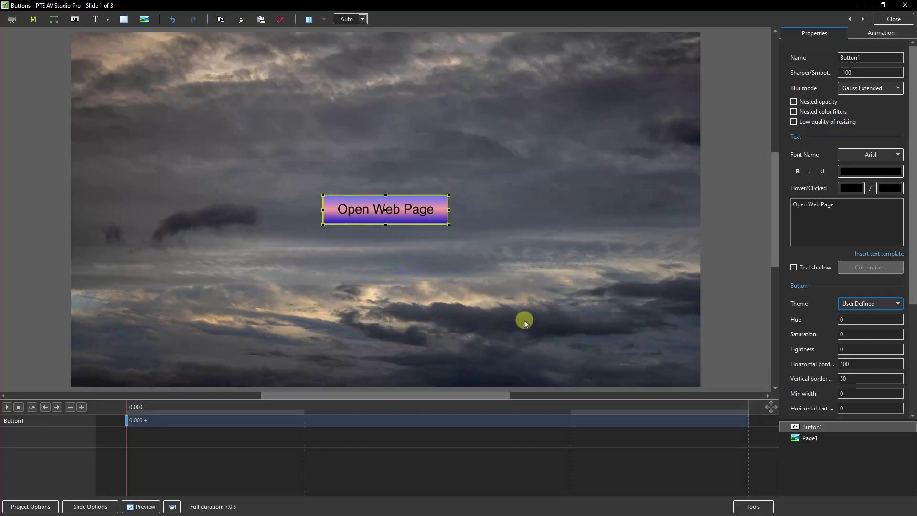
{"action": "left_click", "coordinate": [814, 426]}
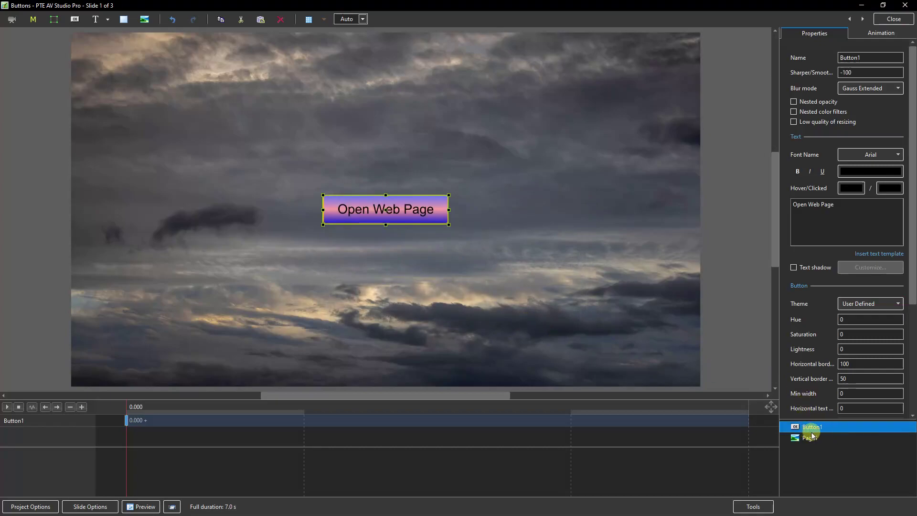
{"action": "key", "text": "Delete"}
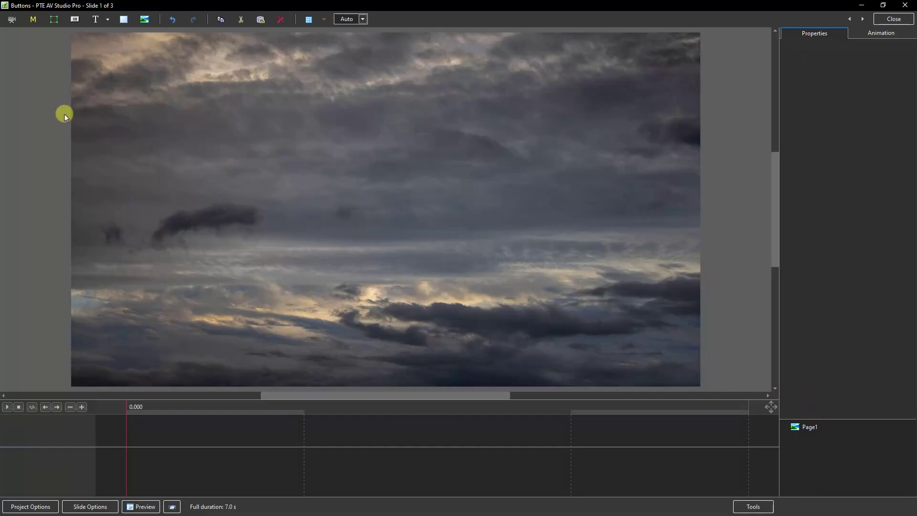
- Add a new button and give it the saved user preset style
{"action": "left_click", "coordinate": [74, 19]}
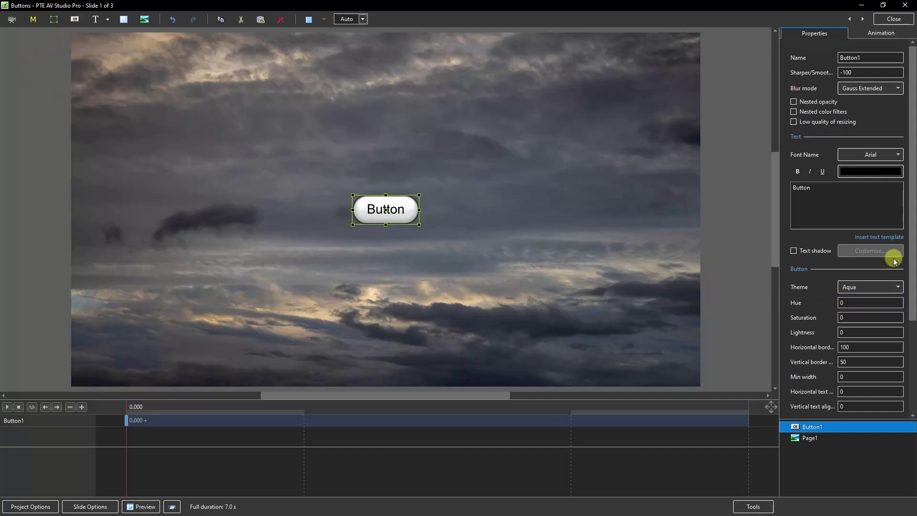
{"action": "left_click", "coordinate": [898, 287]}
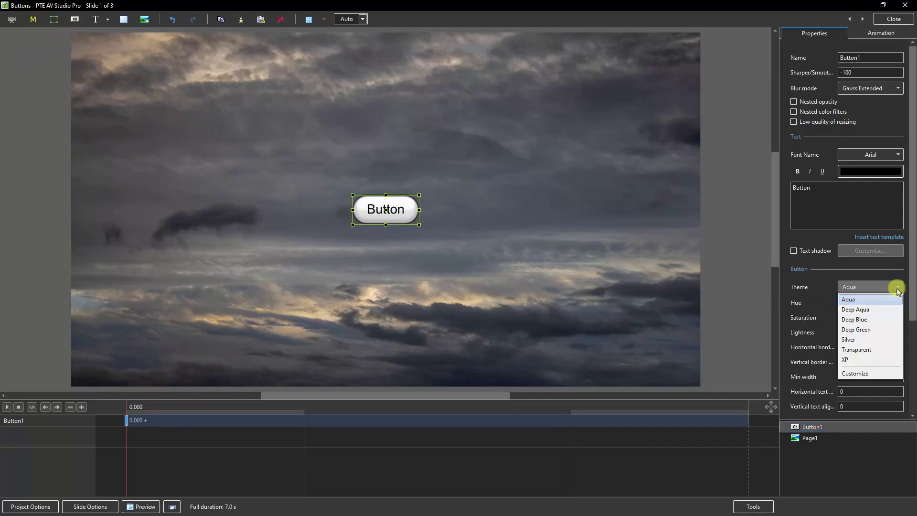
{"action": "left_click", "coordinate": [869, 372]}
{"action": "left_click", "coordinate": [376, 319]}
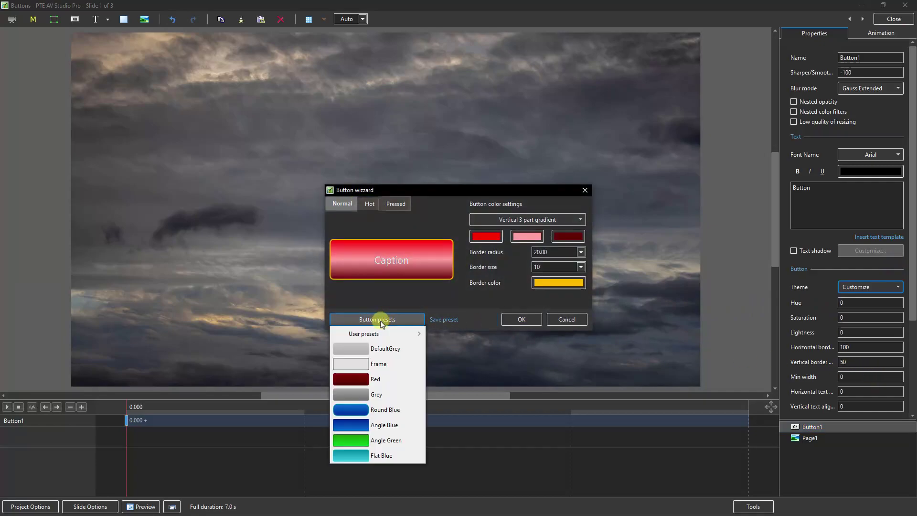
{"action": "mouse_move", "coordinate": [372, 335]}
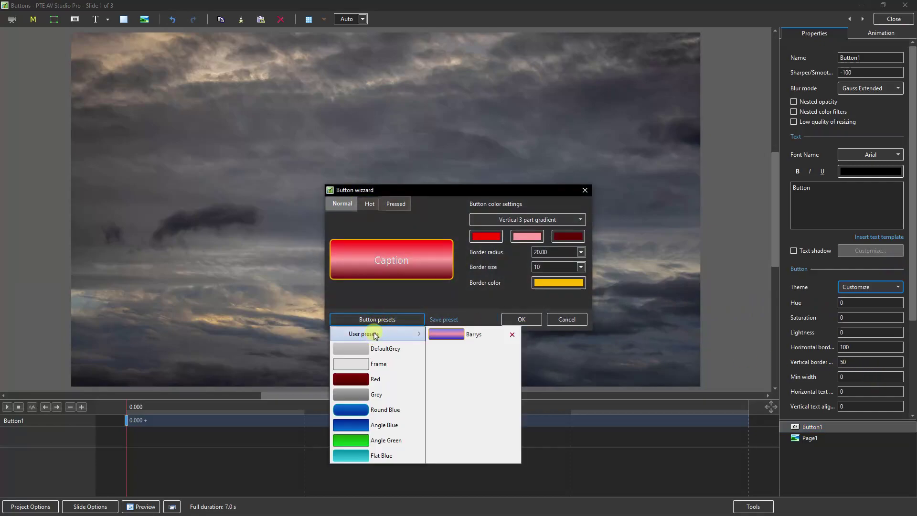
{"action": "left_click", "coordinate": [451, 333]}
{"action": "left_click", "coordinate": [514, 318]}
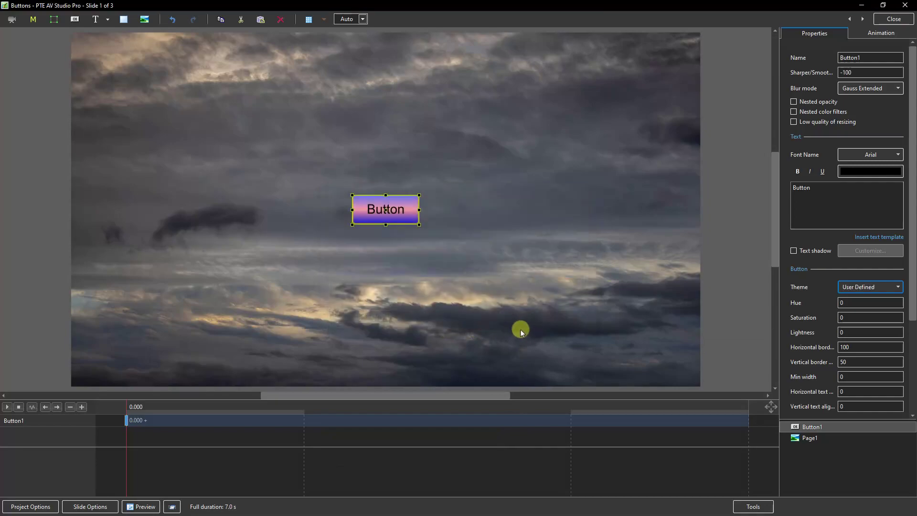
{"action": "left_click", "coordinate": [850, 456]}
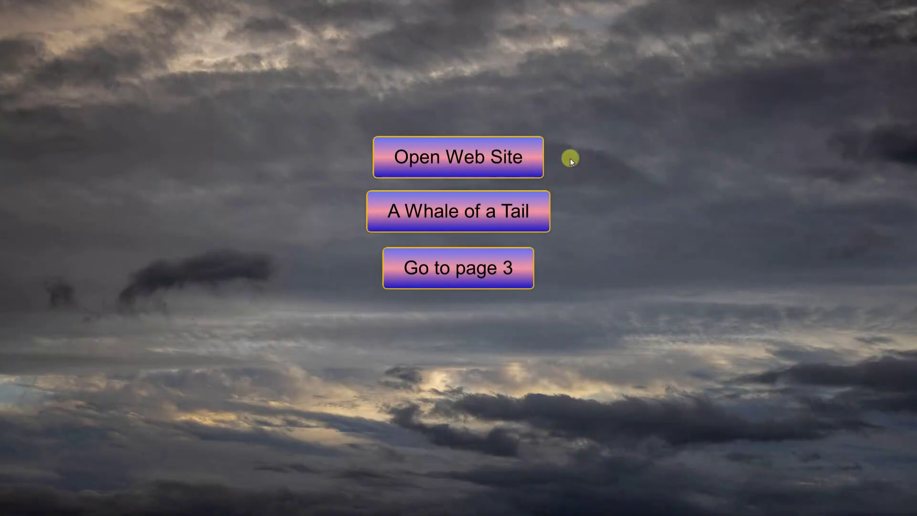
- In the preview, use 'Open Web Site' to open the beckhamdigital.photo tutorials page
{"action": "left_click", "coordinate": [462, 156]}
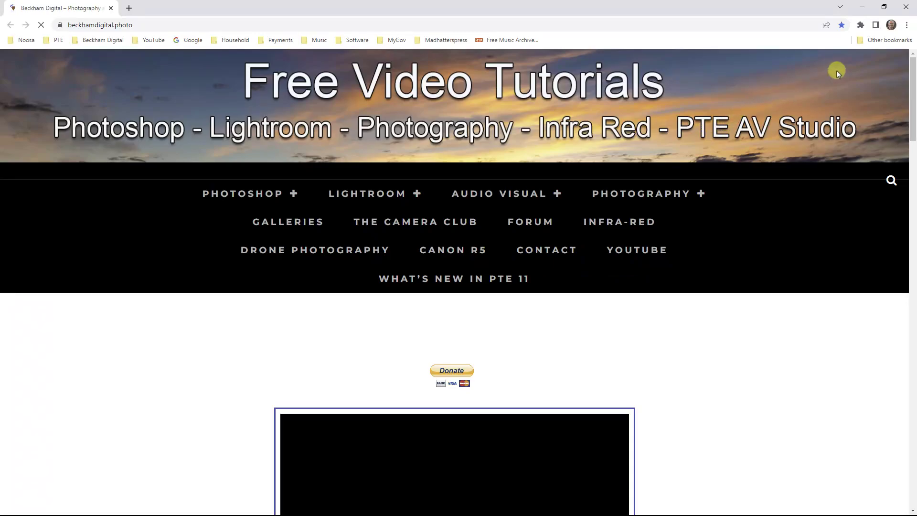
- Close the Chrome window to return to the slideshow with its three buttons
{"action": "left_click", "coordinate": [905, 6]}
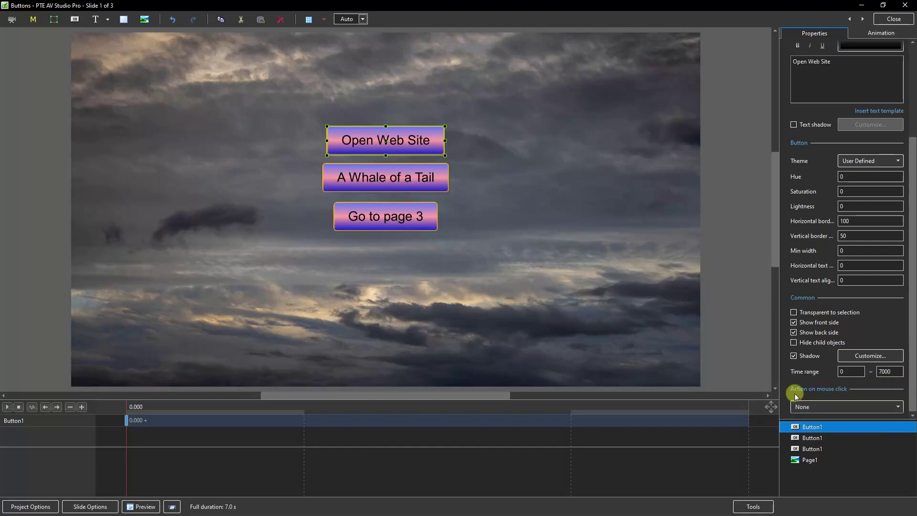
- Keep the first button's action as open web page; set the whale button to Run Slideshow With Return
{"action": "left_click", "coordinate": [898, 407]}
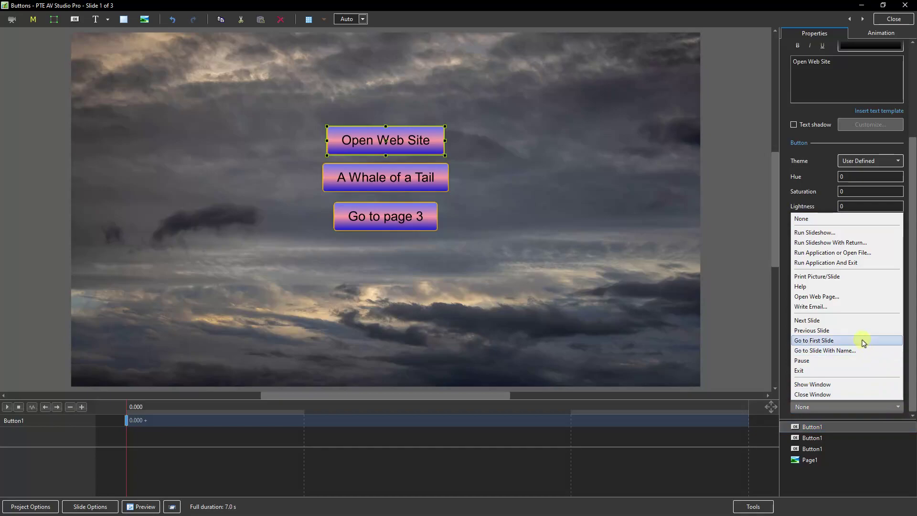
{"action": "left_click", "coordinate": [822, 298]}
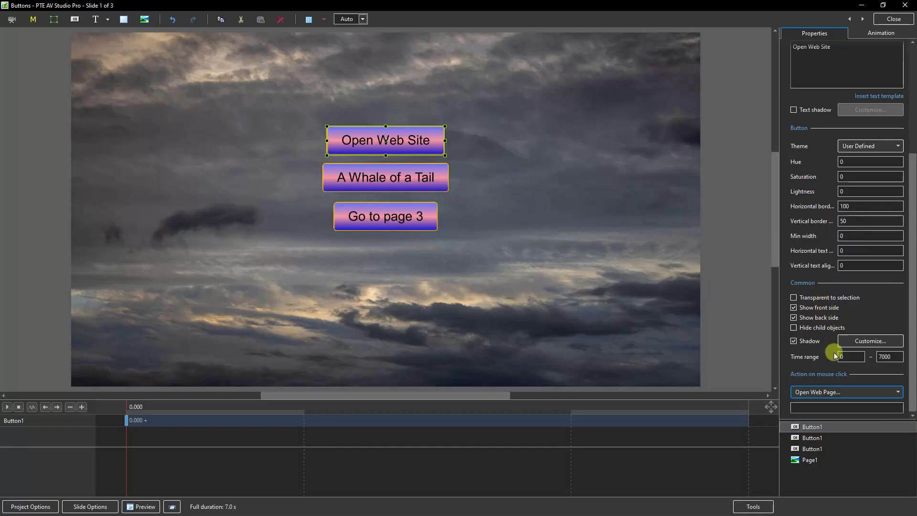
{"action": "left_click", "coordinate": [807, 439]}
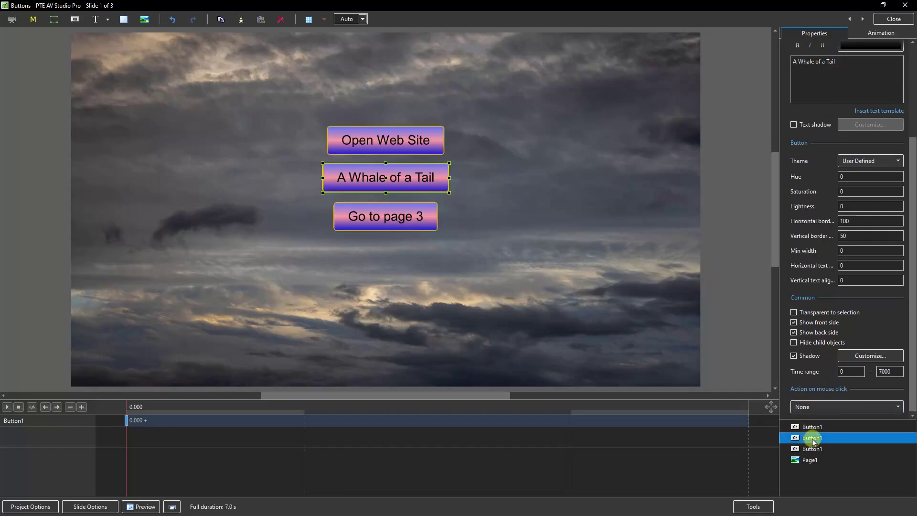
{"action": "left_click", "coordinate": [897, 406]}
{"action": "left_click", "coordinate": [897, 406]}
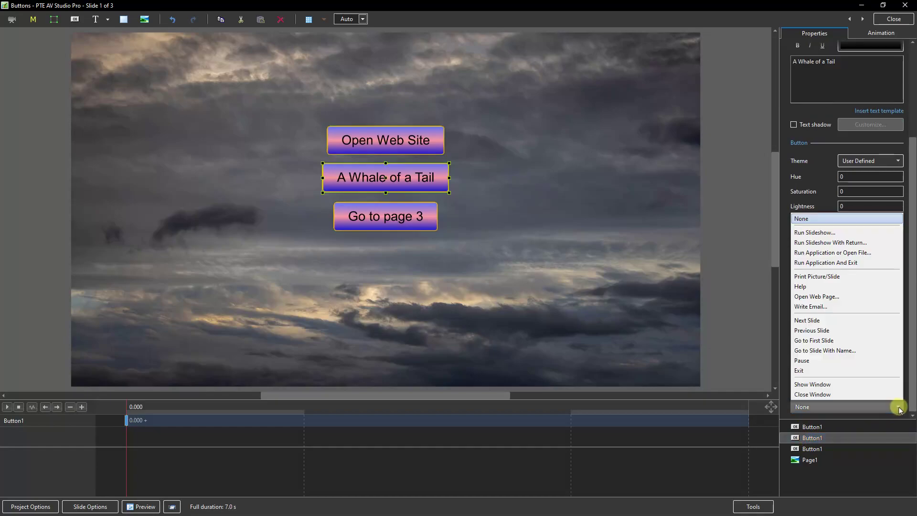
{"action": "left_click", "coordinate": [833, 243]}
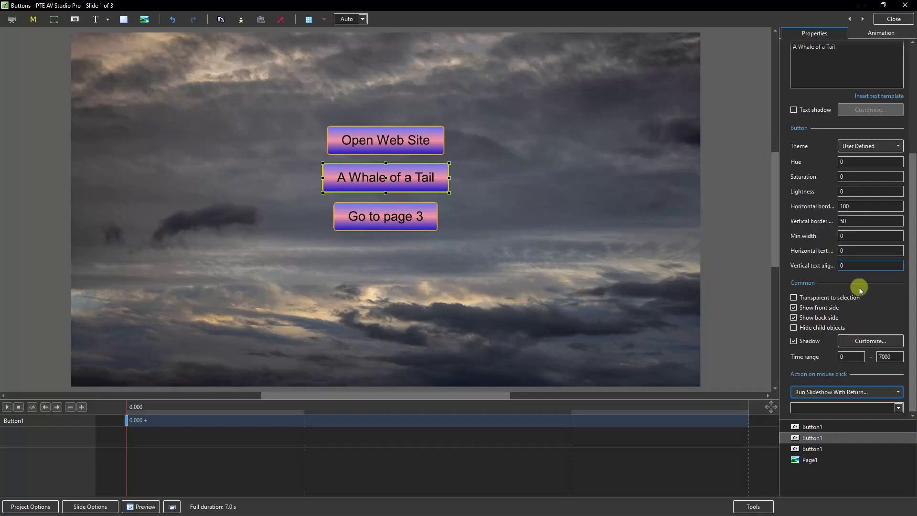
{"action": "left_click", "coordinate": [898, 408]}
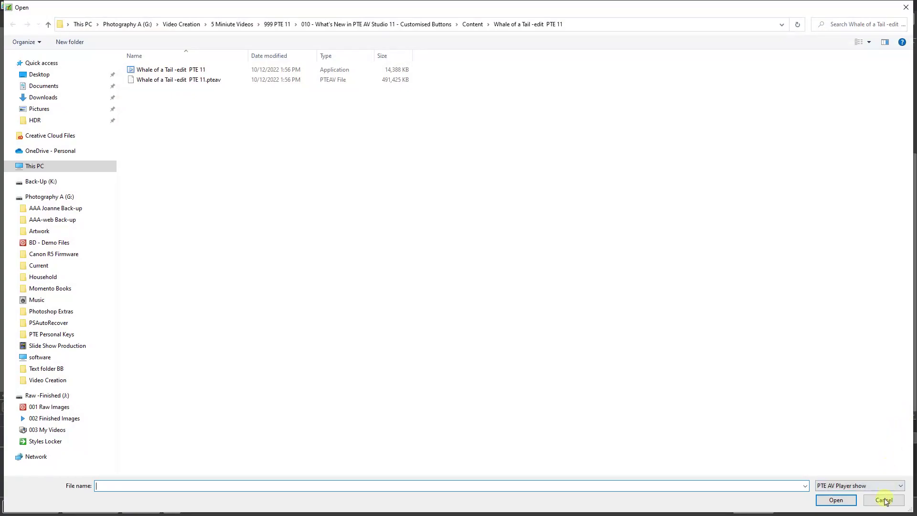
{"action": "left_click", "coordinate": [883, 502]}
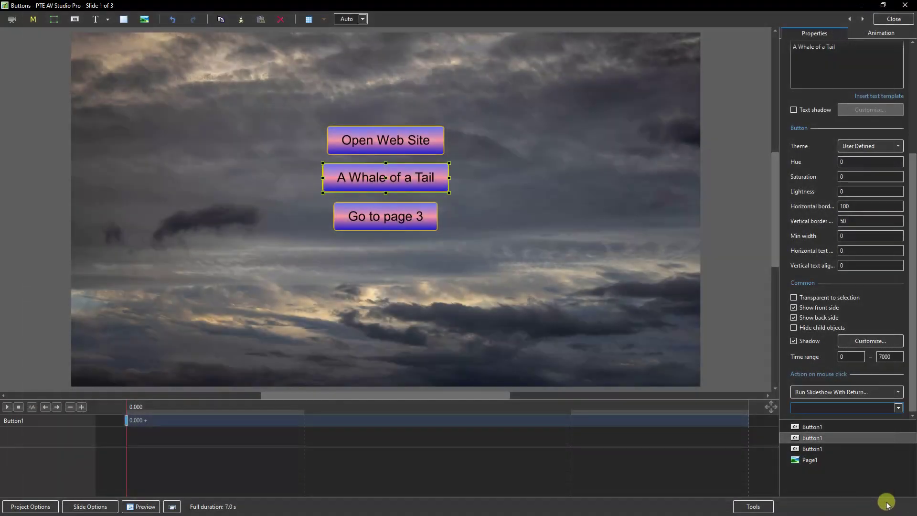
- Set the Go to page 3 button's click action to Go to Slide With Name, targeting Page3
{"action": "left_click", "coordinate": [812, 449]}
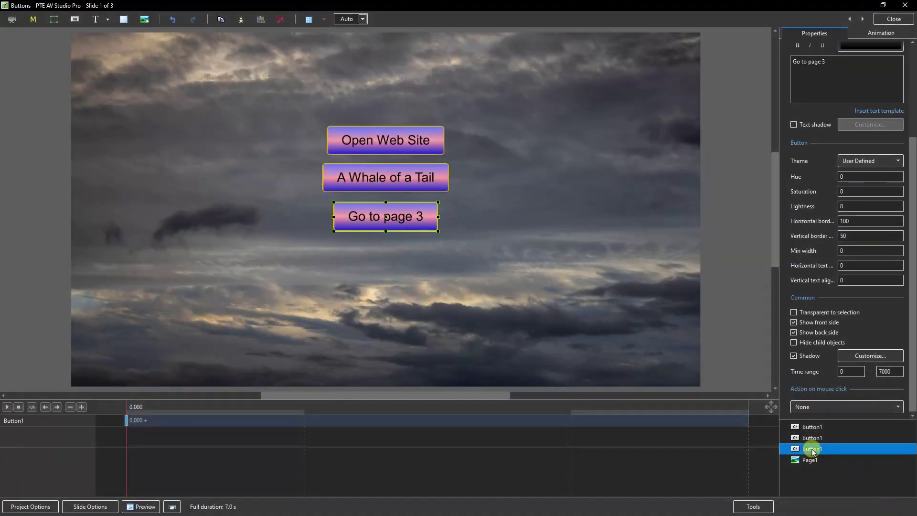
{"action": "left_click", "coordinate": [898, 408]}
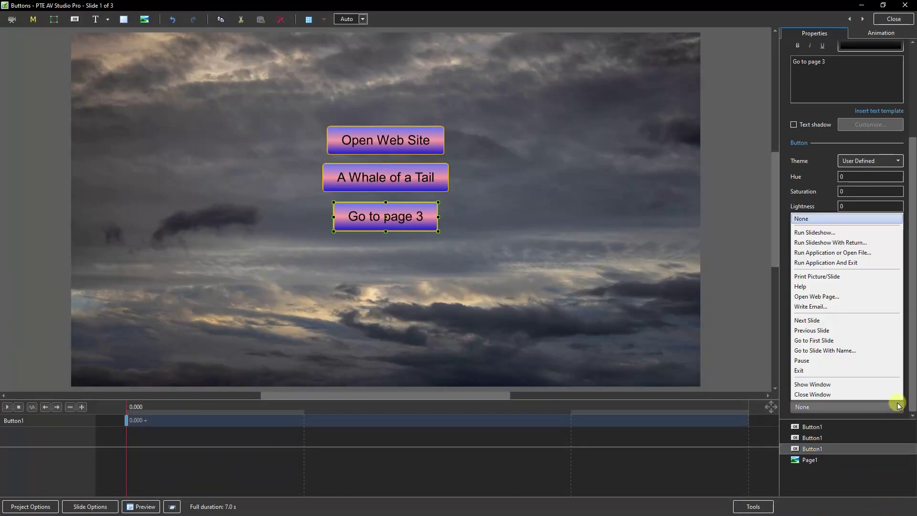
{"action": "left_click", "coordinate": [824, 351]}
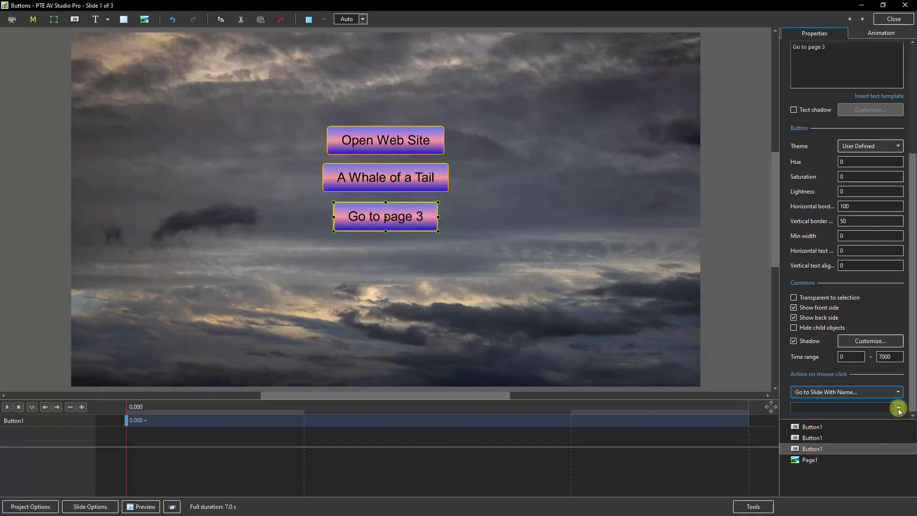
{"action": "left_click", "coordinate": [898, 408]}
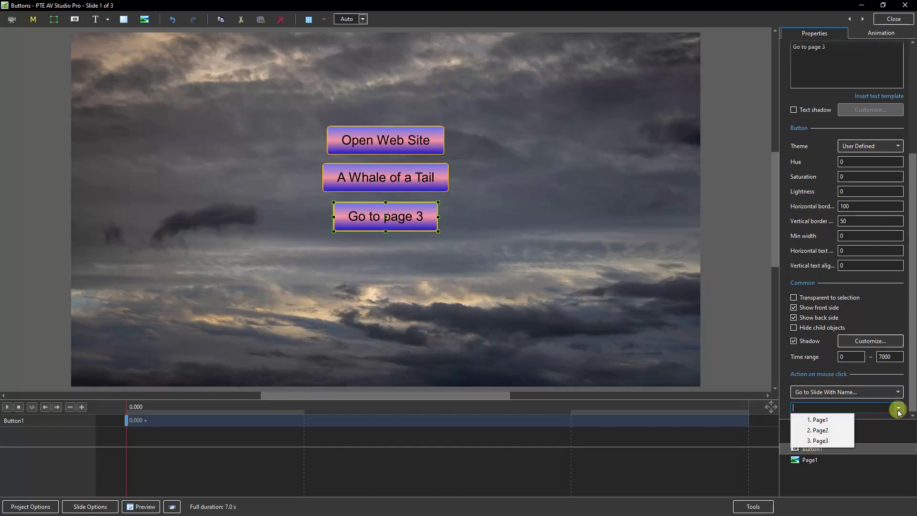
{"action": "left_click", "coordinate": [822, 441]}
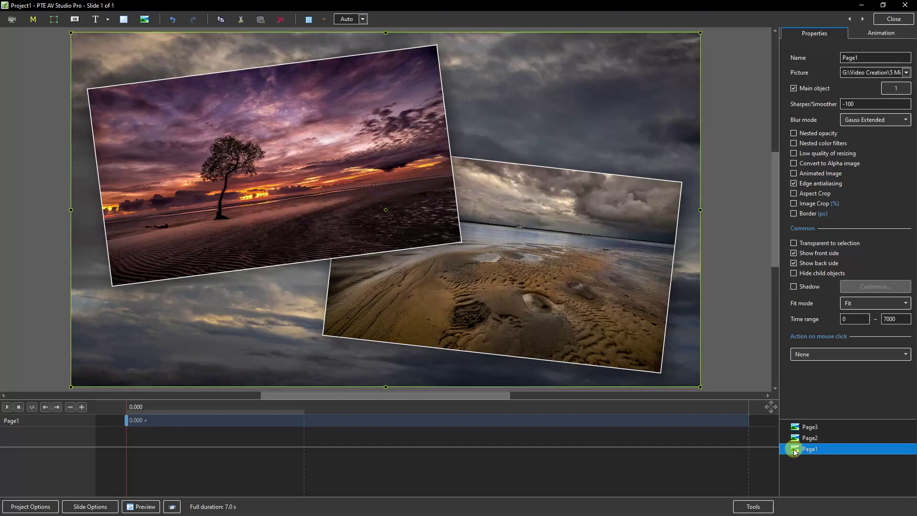
{"action": "left_click_drag", "start_coordinate": [802, 453], "coordinate": [793, 425]}
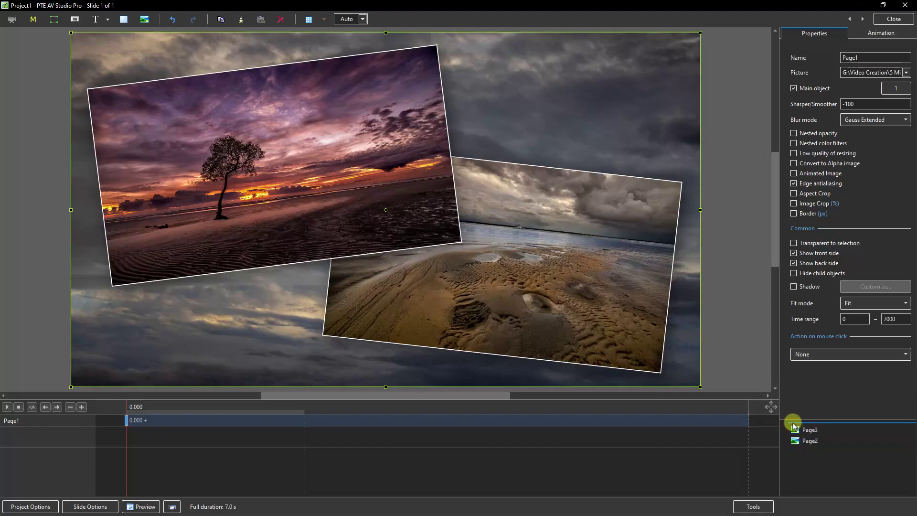
{"action": "left_click_drag", "start_coordinate": [793, 425], "coordinate": [793, 425]}
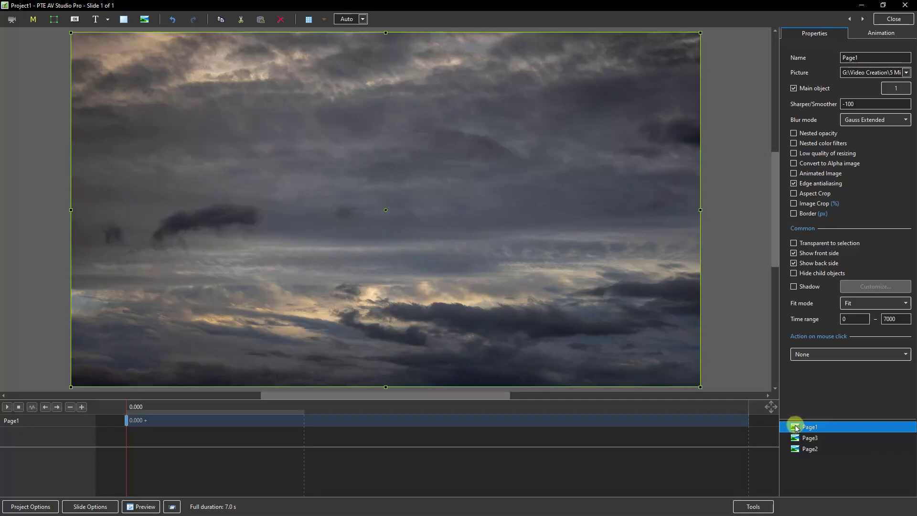
{"action": "left_click_drag", "start_coordinate": [795, 428], "coordinate": [794, 436]}
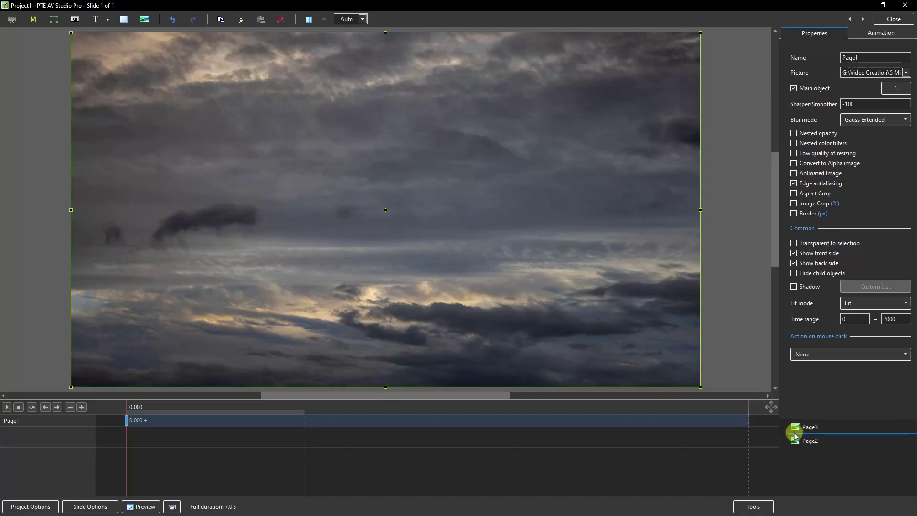
{"action": "left_click_drag", "start_coordinate": [795, 436], "coordinate": [795, 437]}
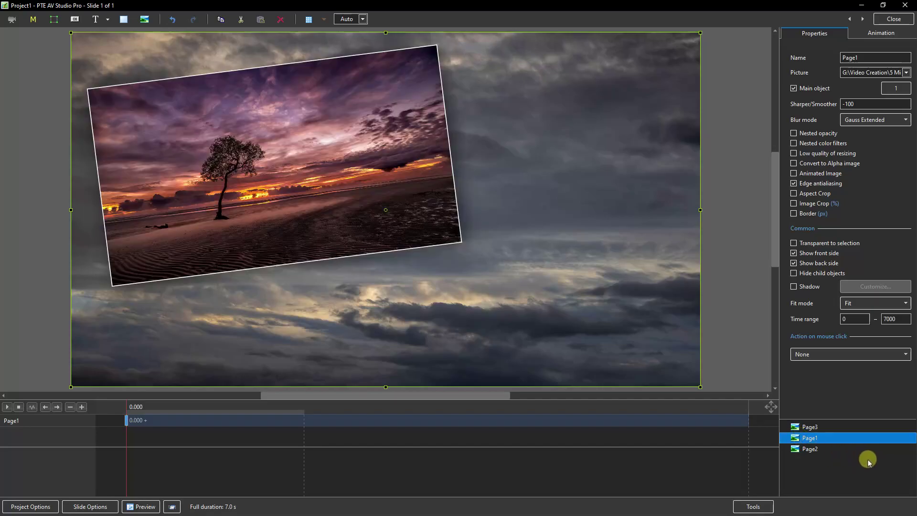
{"action": "left_click_drag", "start_coordinate": [795, 440], "coordinate": [796, 430]}
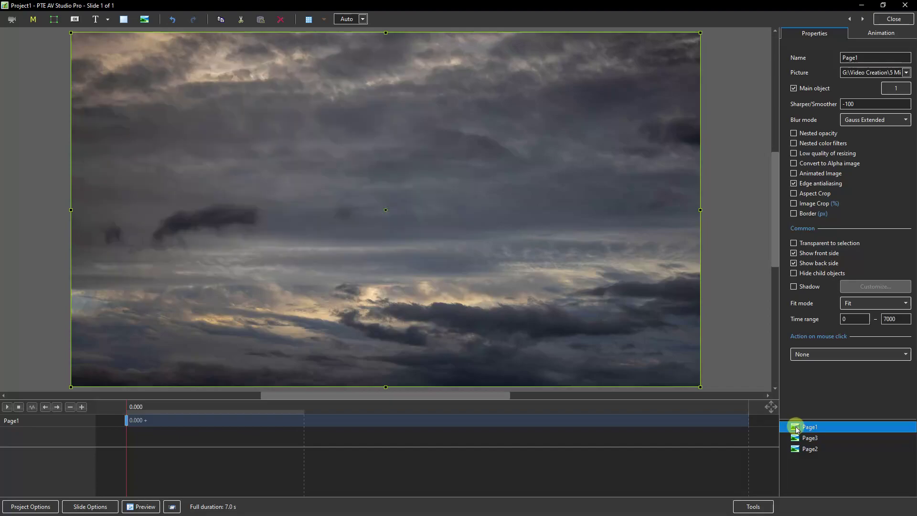
{"action": "left_click_drag", "start_coordinate": [794, 429], "coordinate": [795, 433]}
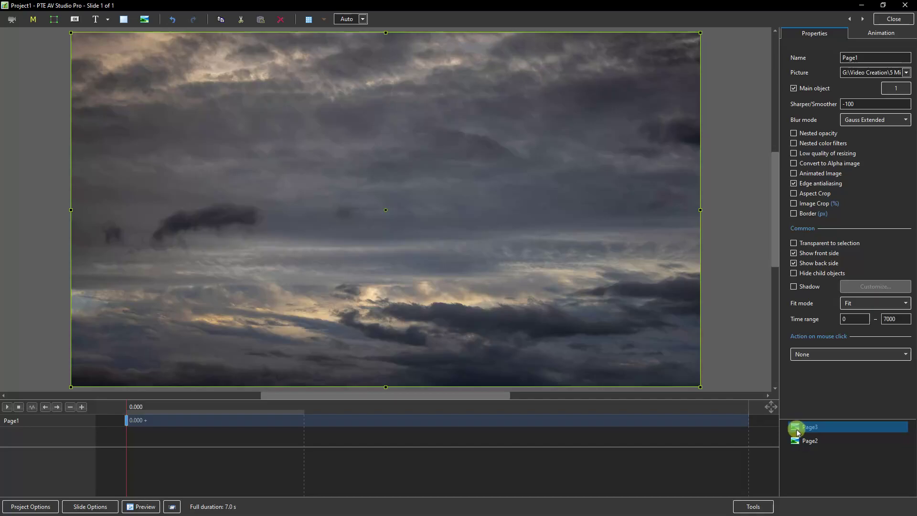
{"action": "left_click_drag", "start_coordinate": [831, 431], "coordinate": [800, 428]}
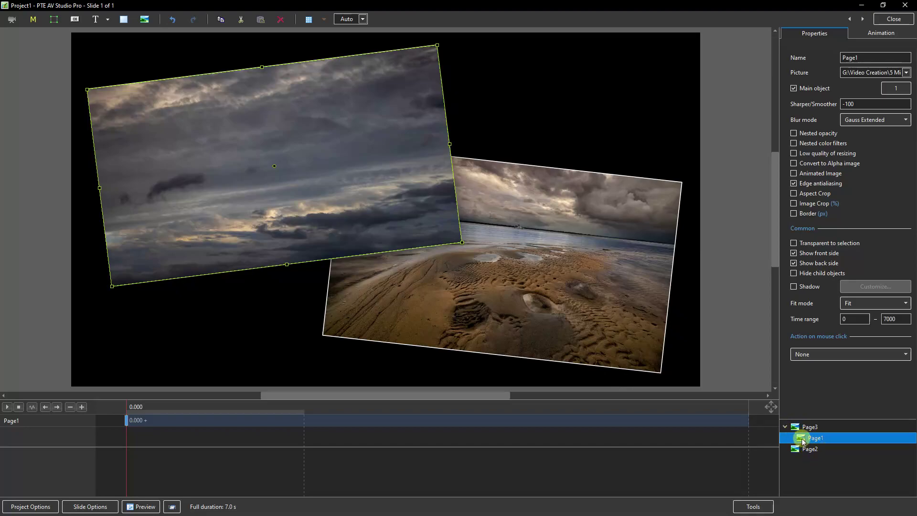
{"action": "left_click_drag", "start_coordinate": [800, 437], "coordinate": [801, 465]}
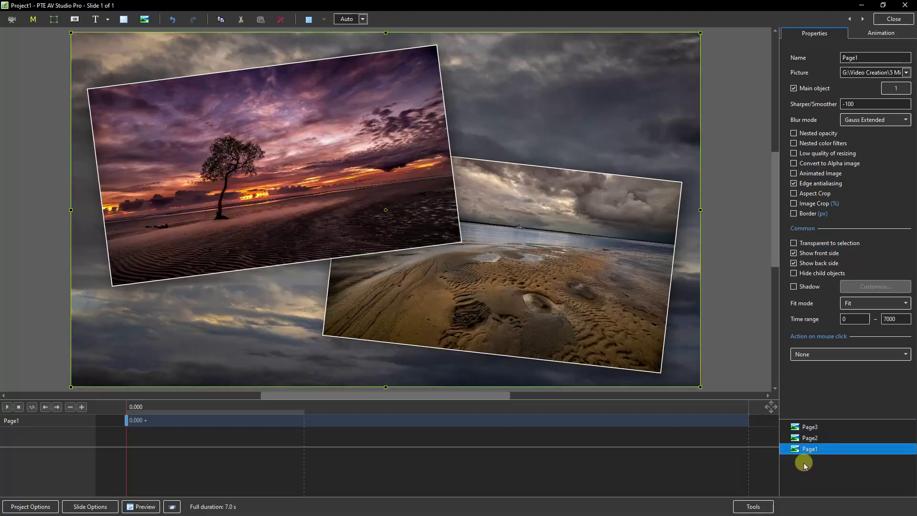
- Drag Page2 above Page3 in the objects list, then check the Order submenu without changing anything
{"action": "left_click", "coordinate": [814, 440]}
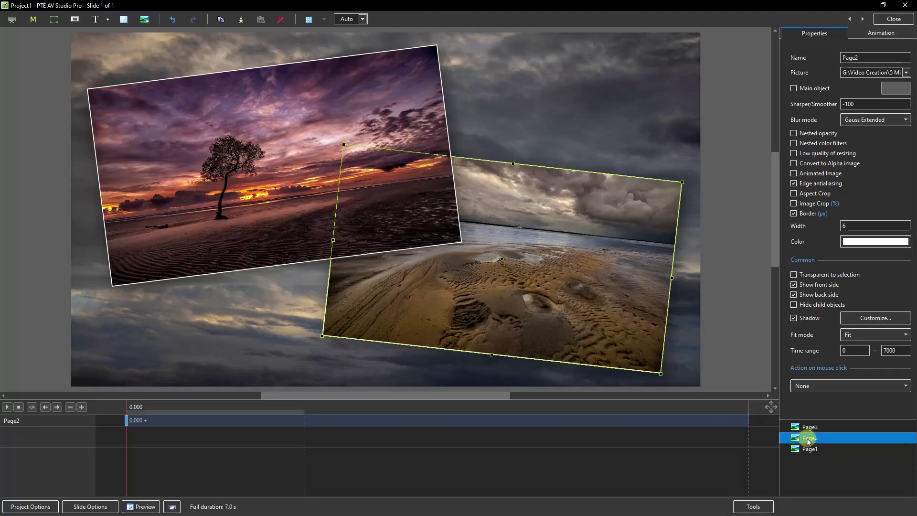
{"action": "mouse_move", "coordinate": [808, 441]}
{"action": "left_mouse_down"}
{"action": "mouse_move", "coordinate": [805, 429]}
{"action": "mouse_move", "coordinate": [819, 431]}
{"action": "left_mouse_up"}
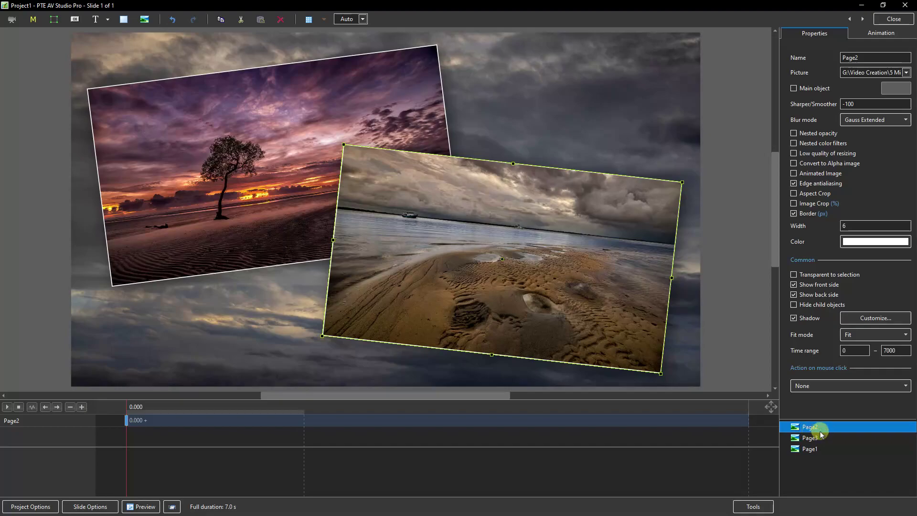
{"action": "right_click", "coordinate": [846, 431]}
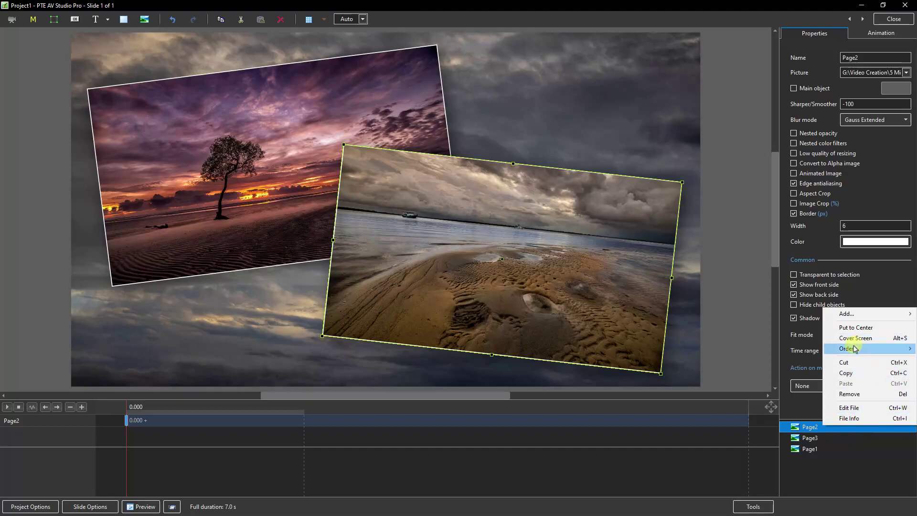
{"action": "mouse_move", "coordinate": [855, 349]}
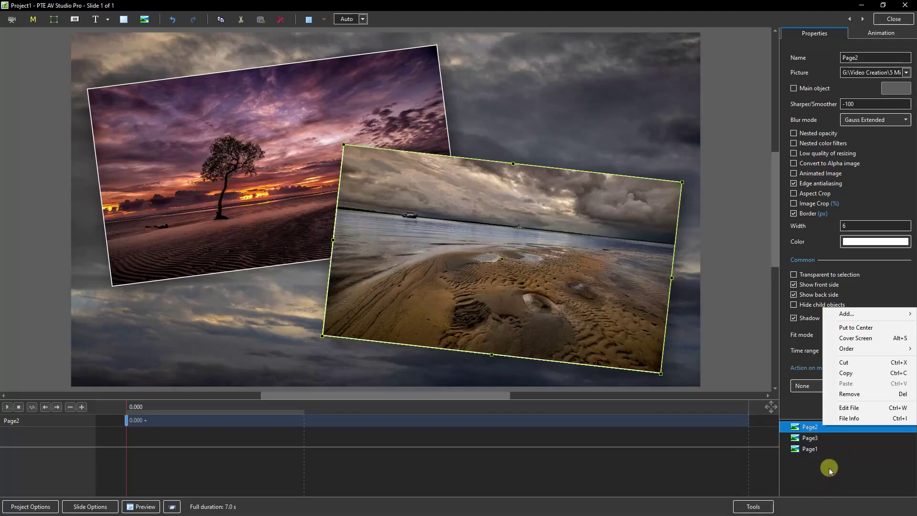
{"action": "left_click", "coordinate": [804, 428]}
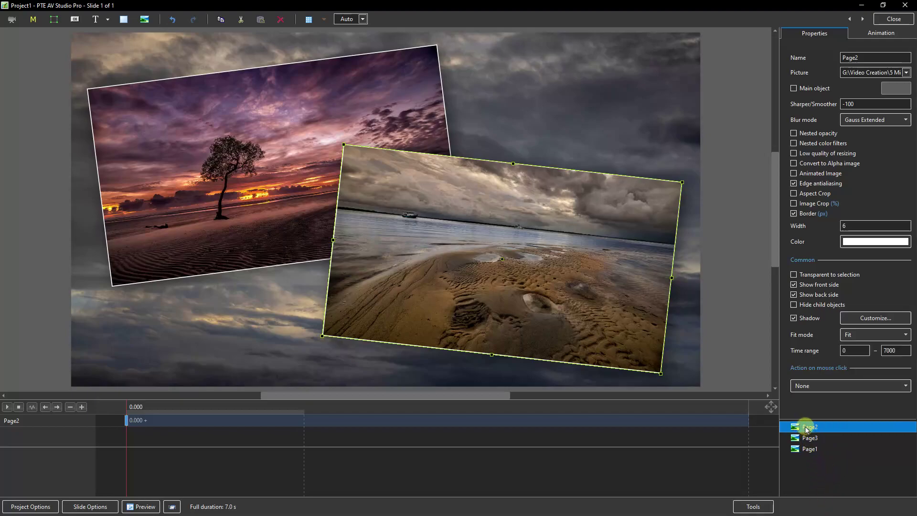